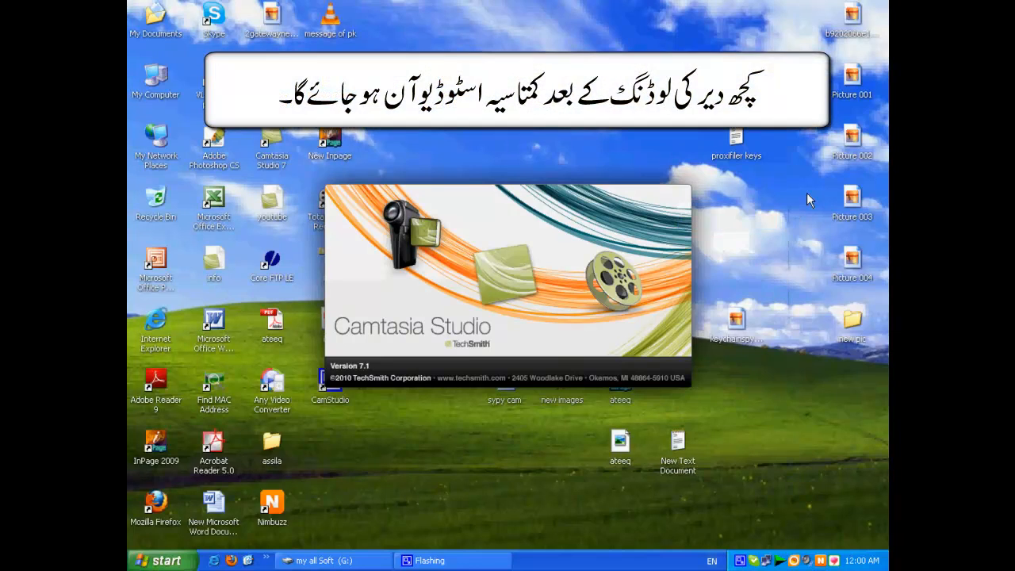
right_click(806, 193)
click(793, 211)
right_click(824, 169)
click(805, 191)
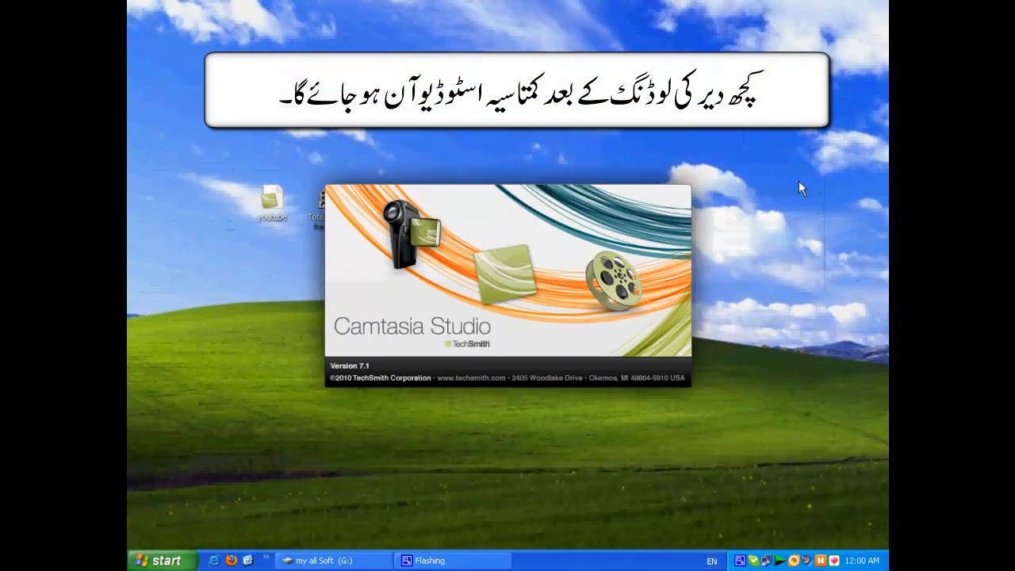
right_click(815, 172)
click(793, 197)
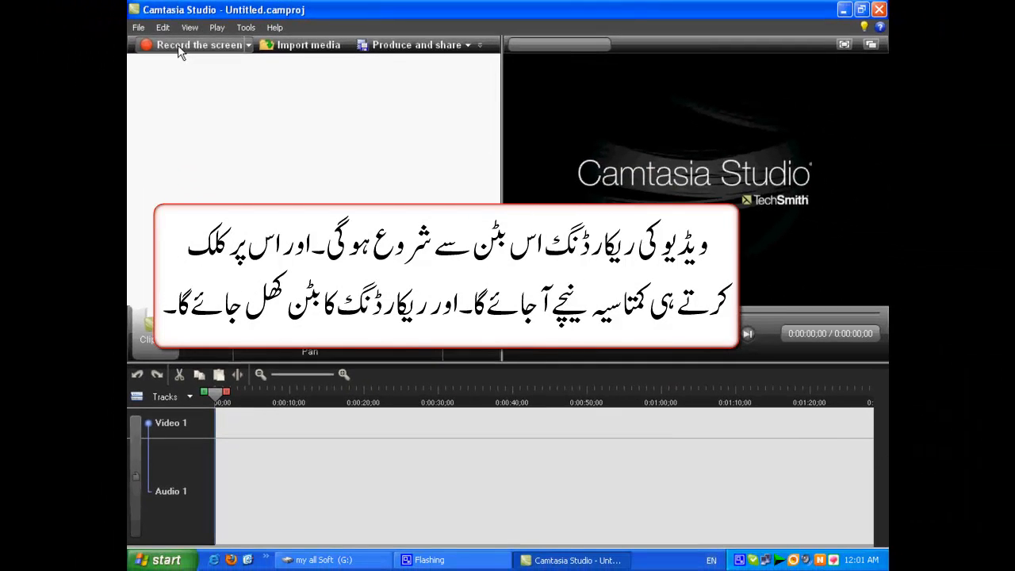
Step: Open the screen recorder from the editor, dismiss its hotkey registration error and refresh the desktop
click(181, 46)
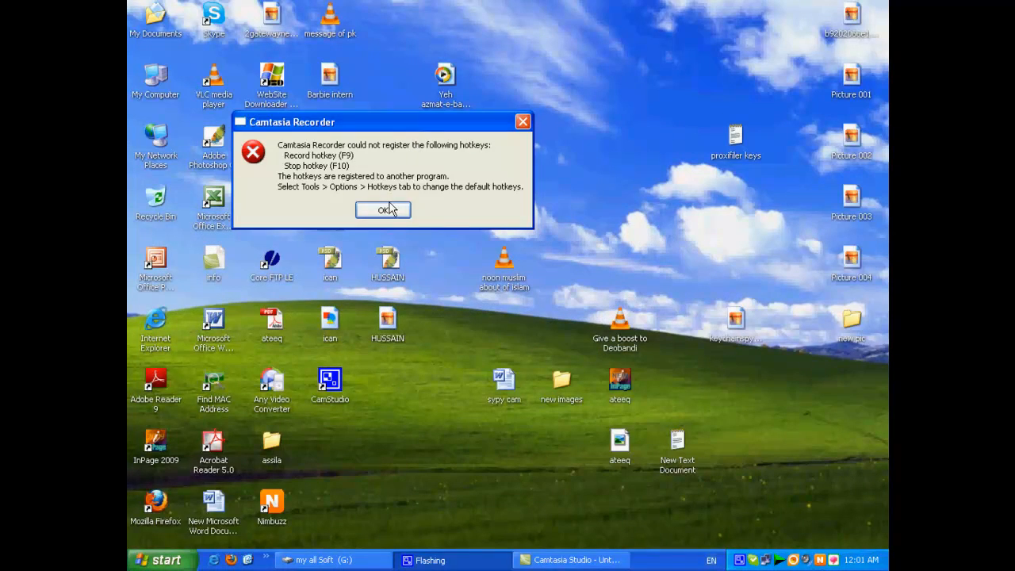
click(383, 209)
right_click(454, 164)
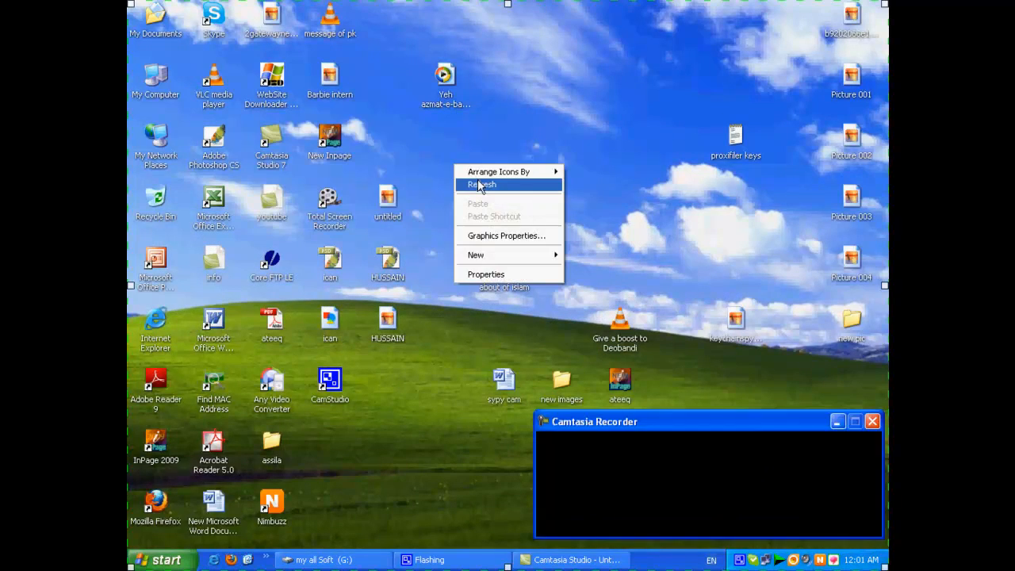
click(479, 185)
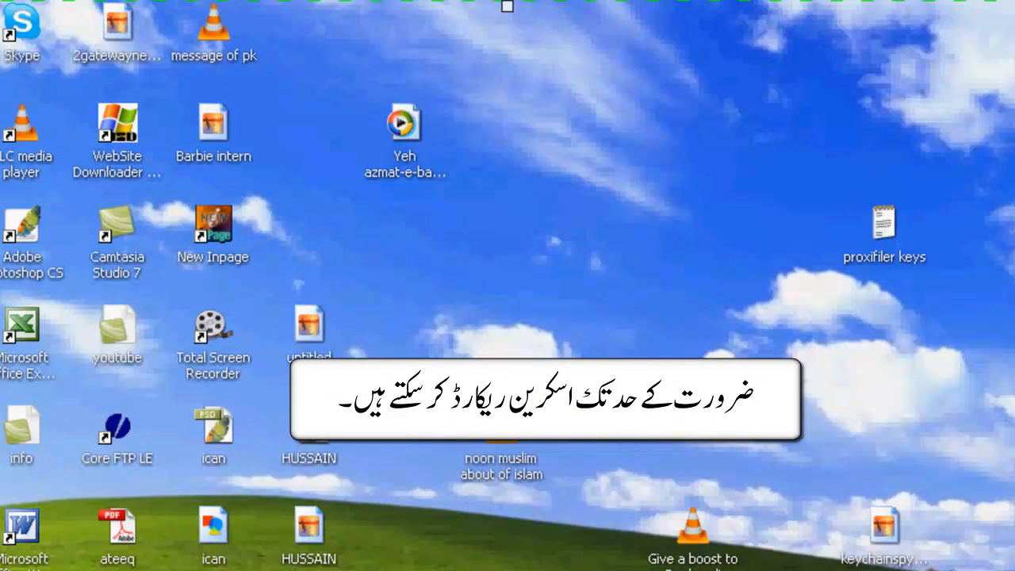
Step: Try lowering the upper edge of the recording area, restore it to full screen and close the recorder
drag(508, 8, 523, 309)
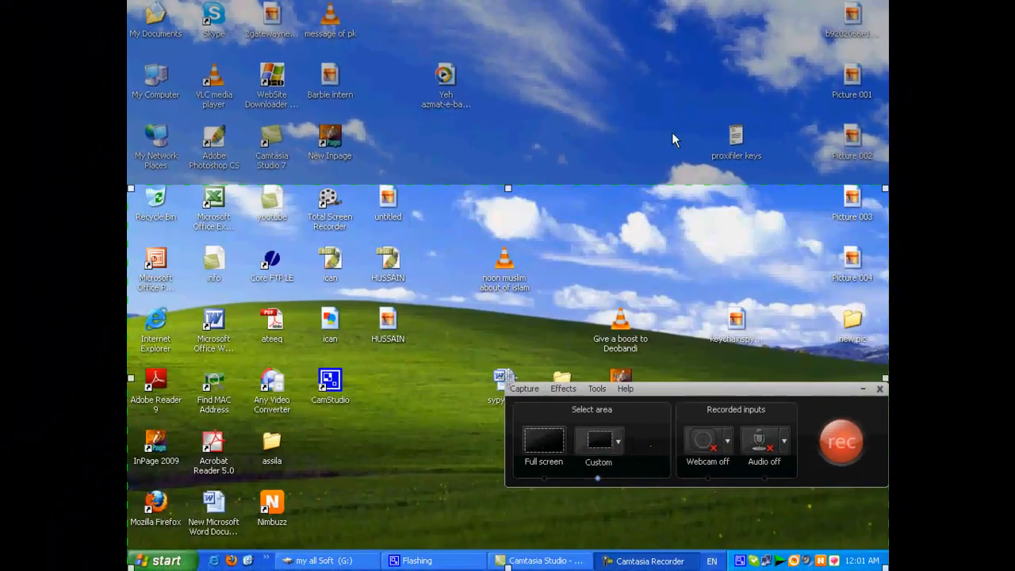
drag(671, 139, 674, 4)
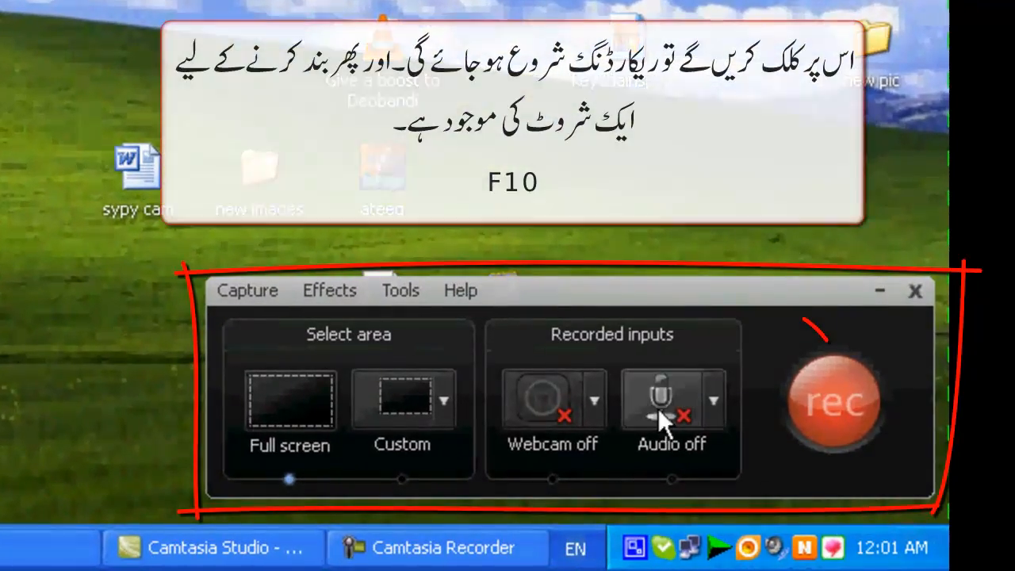
click(915, 291)
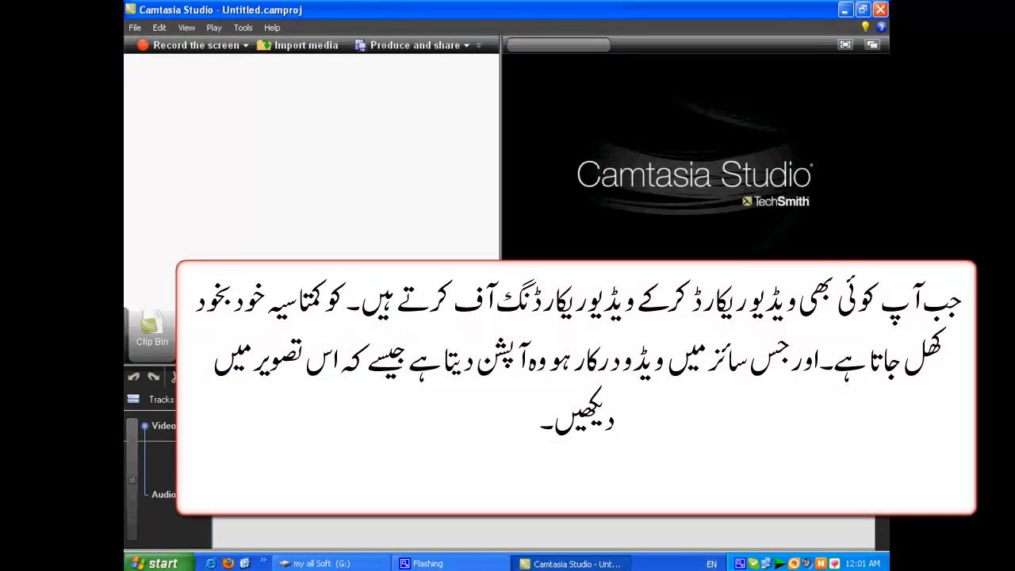
Step: Open the youtube.camproj project using HUSSAIN.jpg in place of the missing info2.mp4, and remove that image from the Clip Bin
click(531, 560)
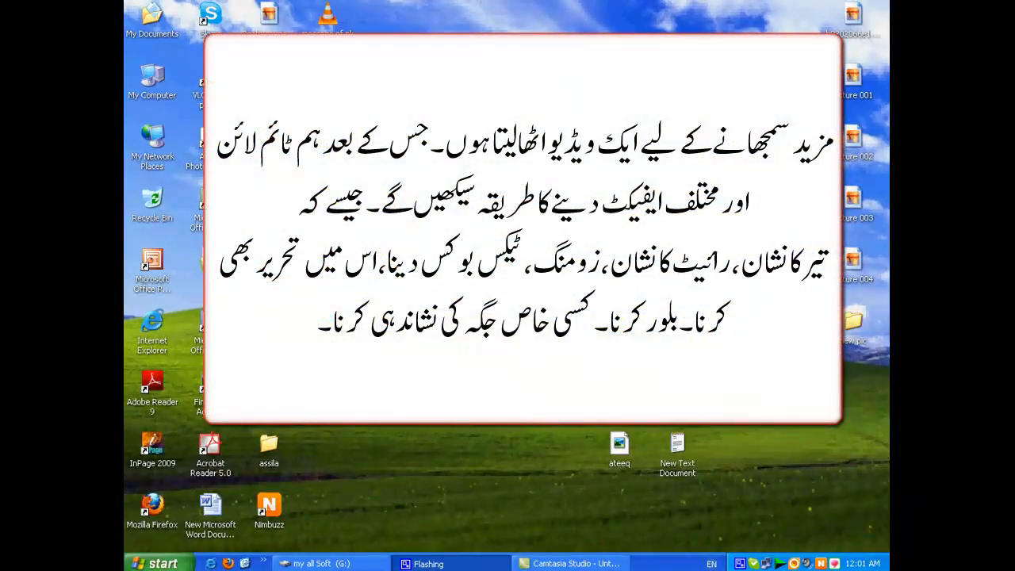
key(alt+Tab)
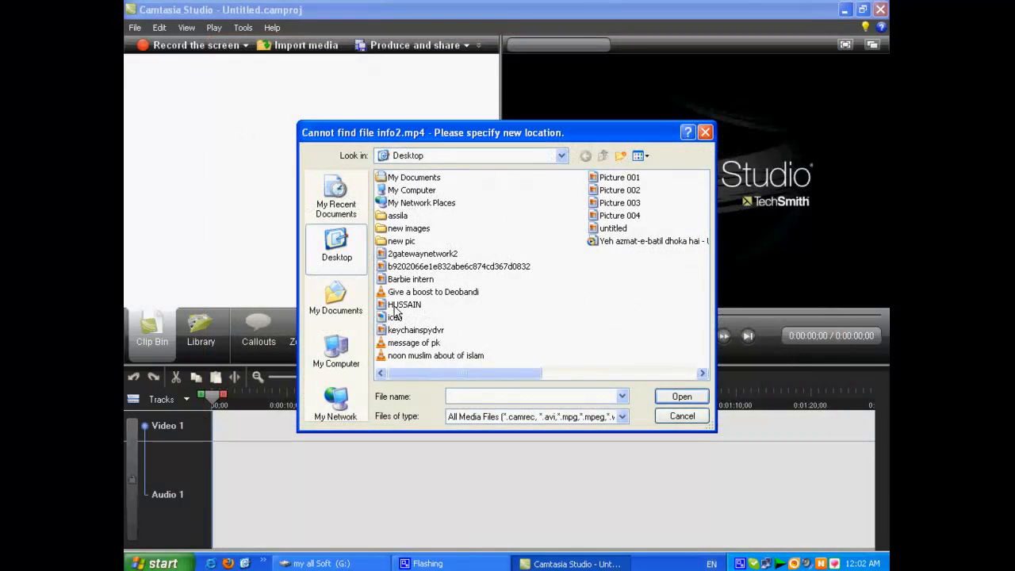
double_click(400, 305)
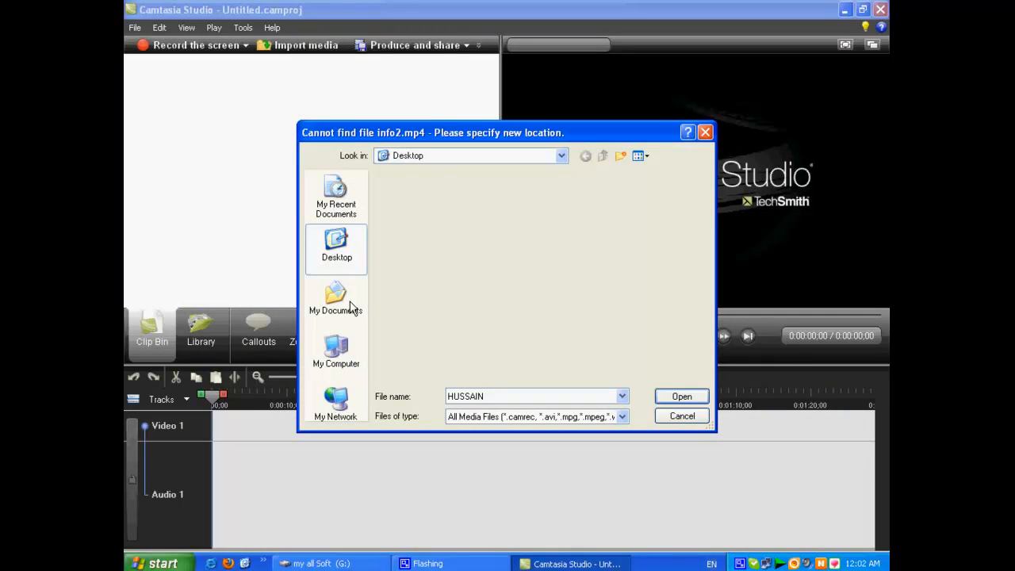
click(672, 417)
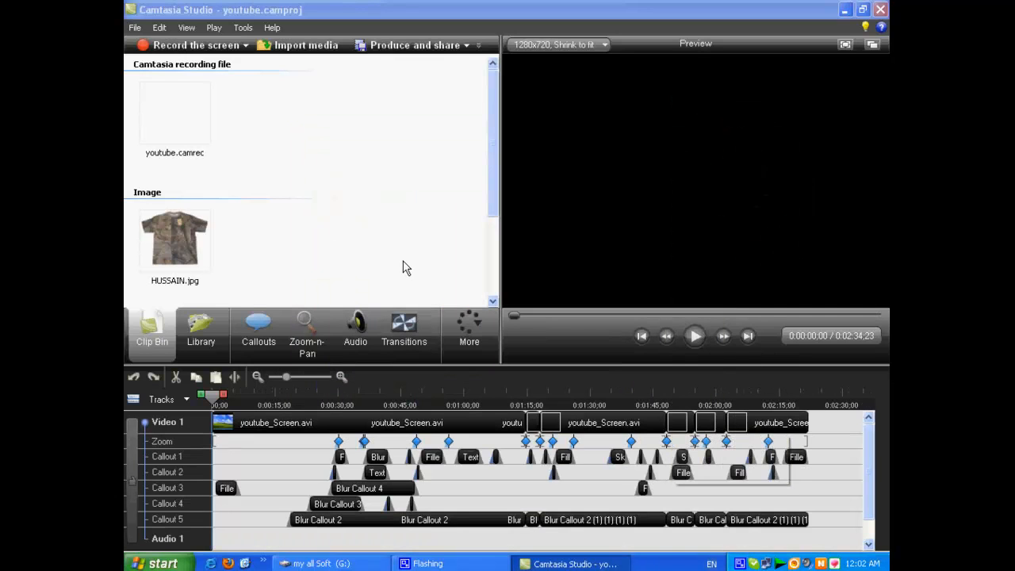
right_click(162, 257)
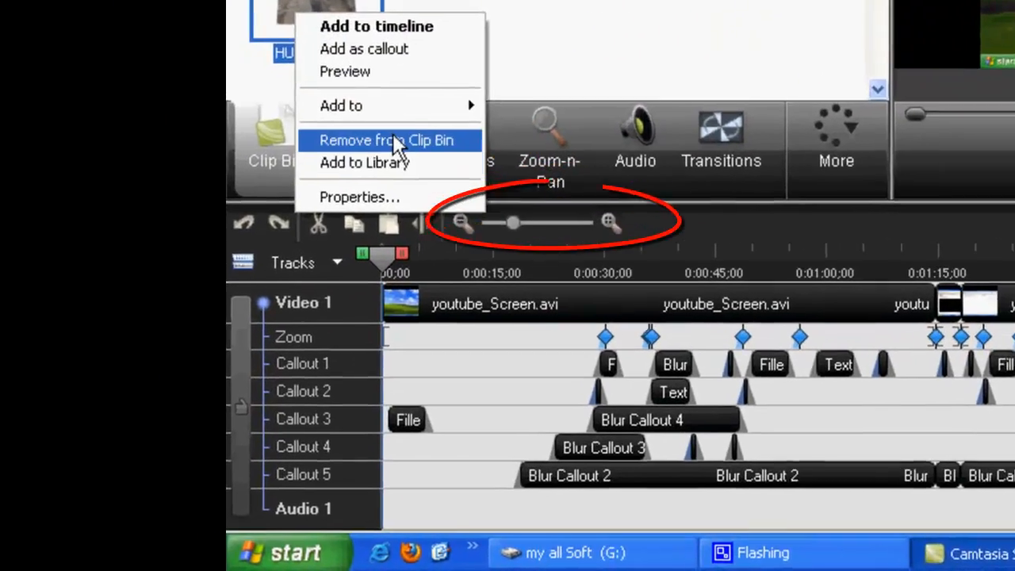
click(396, 141)
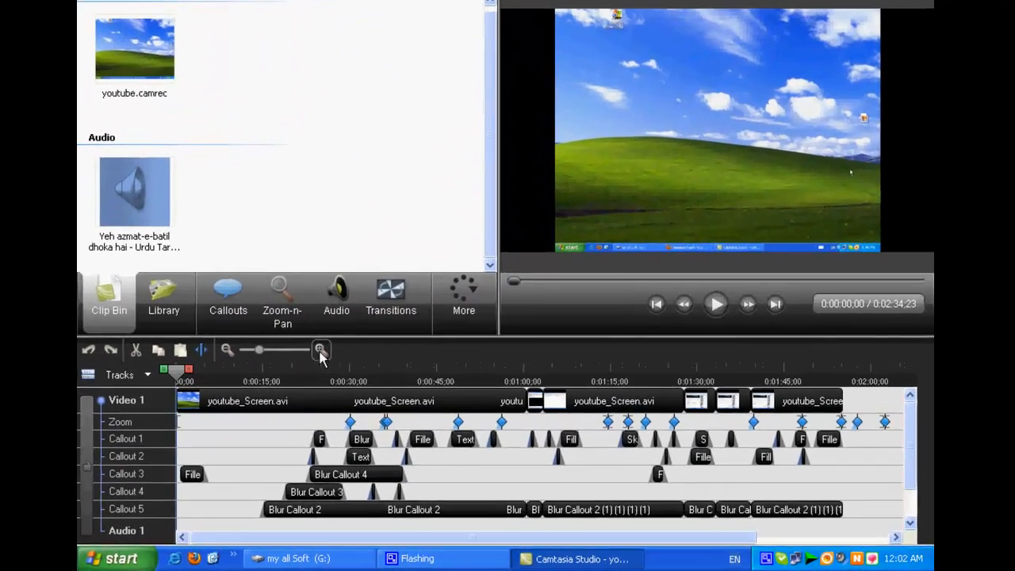
Step: Play the first seconds of the video on the magnified timeline and scrub the playhead to about 0:00:02;24
click(344, 374)
click(344, 373)
click(343, 373)
click(290, 319)
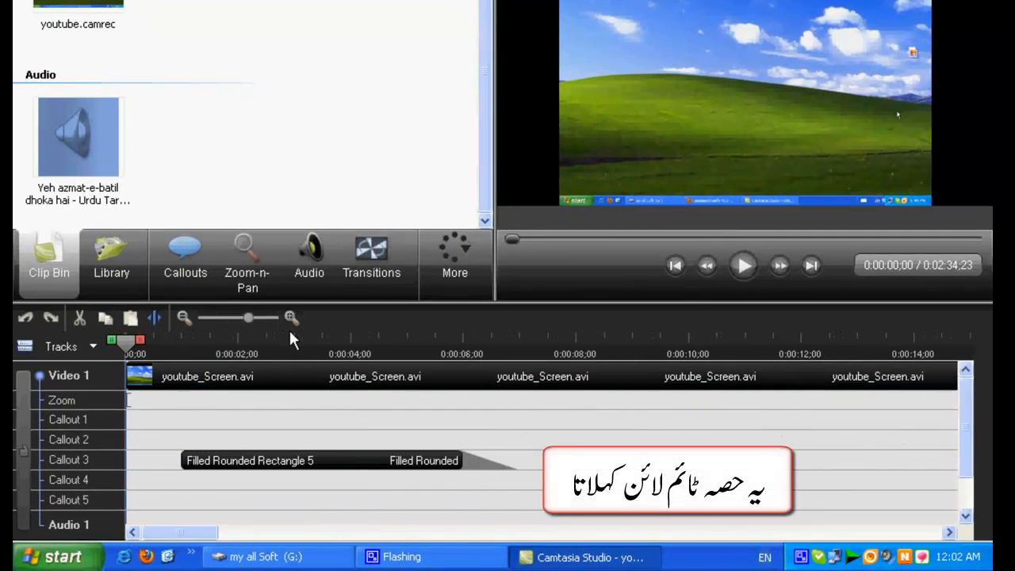
click(742, 266)
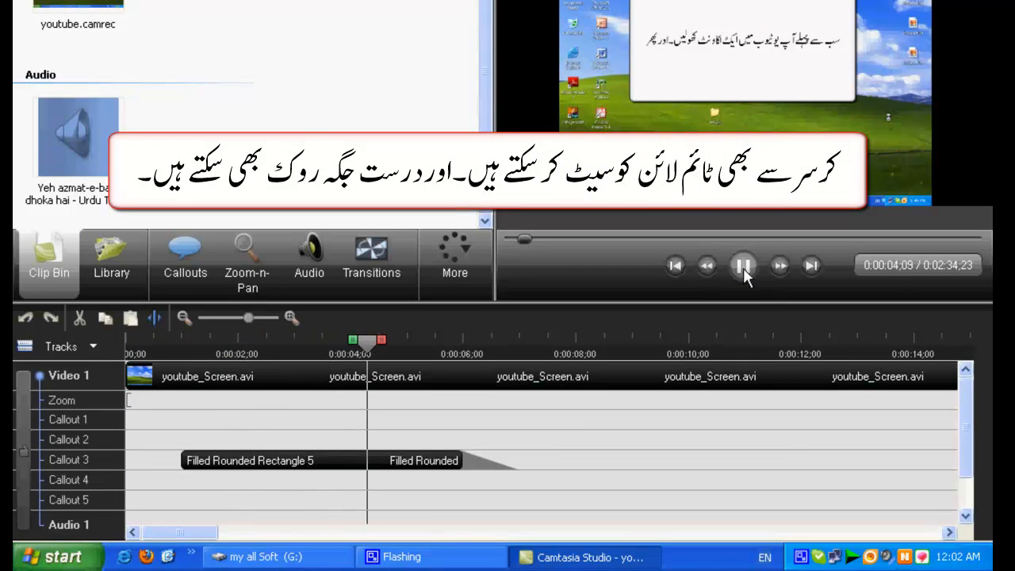
click(743, 268)
mouse_move(413, 349)
mouse_down()
mouse_move(754, 349)
mouse_move(374, 349)
mouse_move(579, 373)
mouse_move(409, 353)
mouse_up()
click(285, 426)
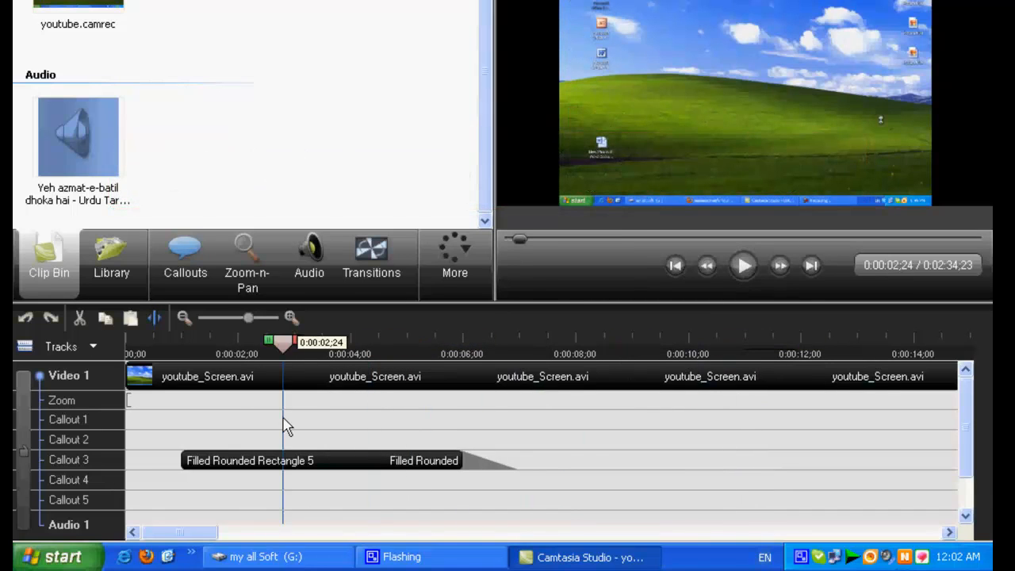
Step: Try several timeline magnifications and move the playhead to about 0:00:09;26
click(292, 312)
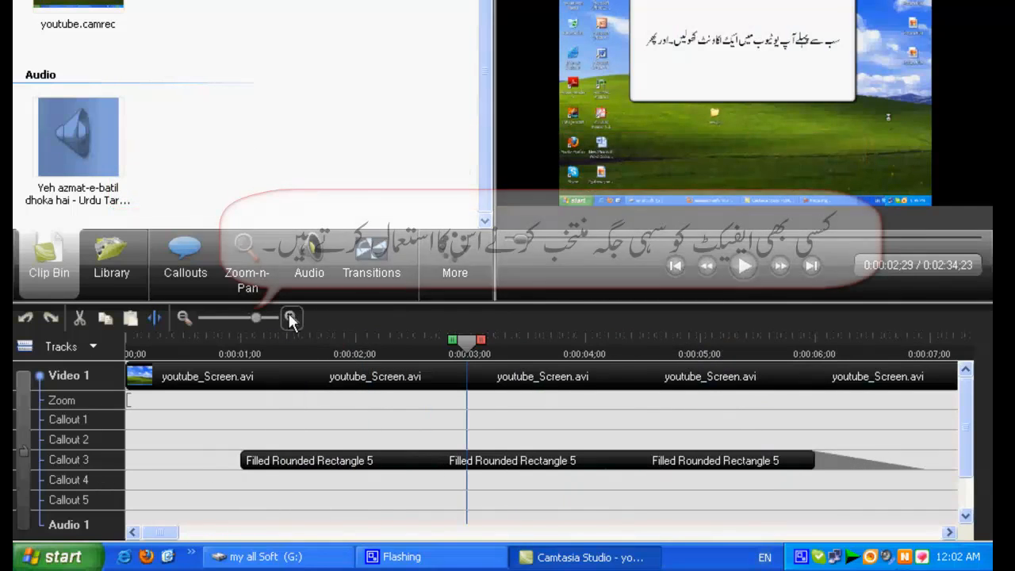
click(183, 317)
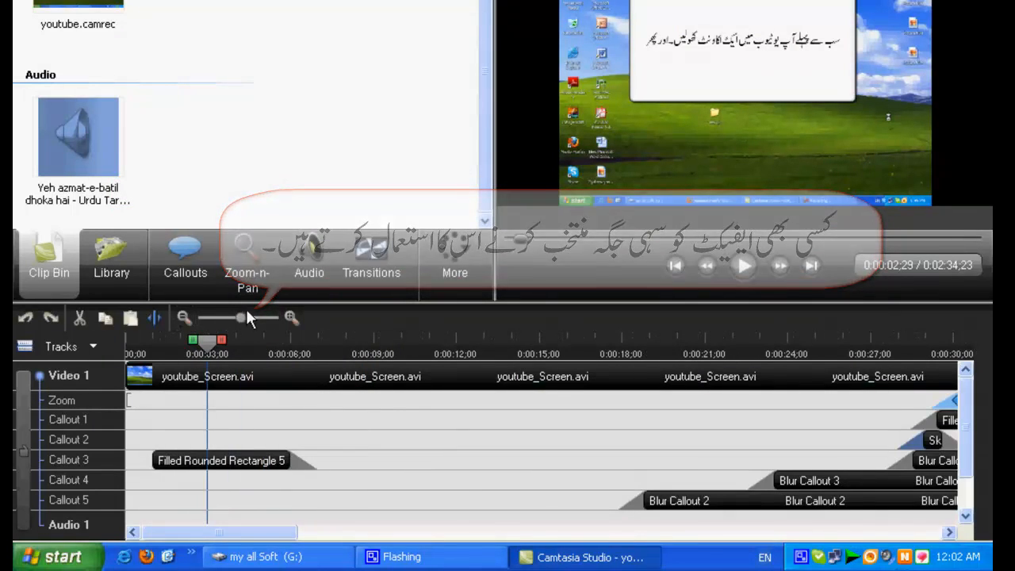
click(291, 318)
click(291, 317)
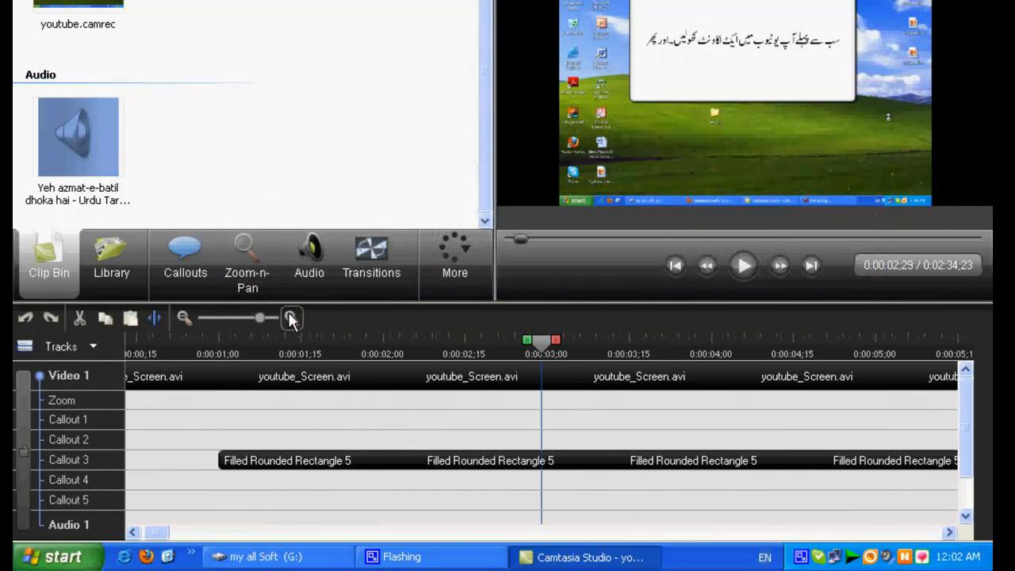
click(182, 319)
click(179, 319)
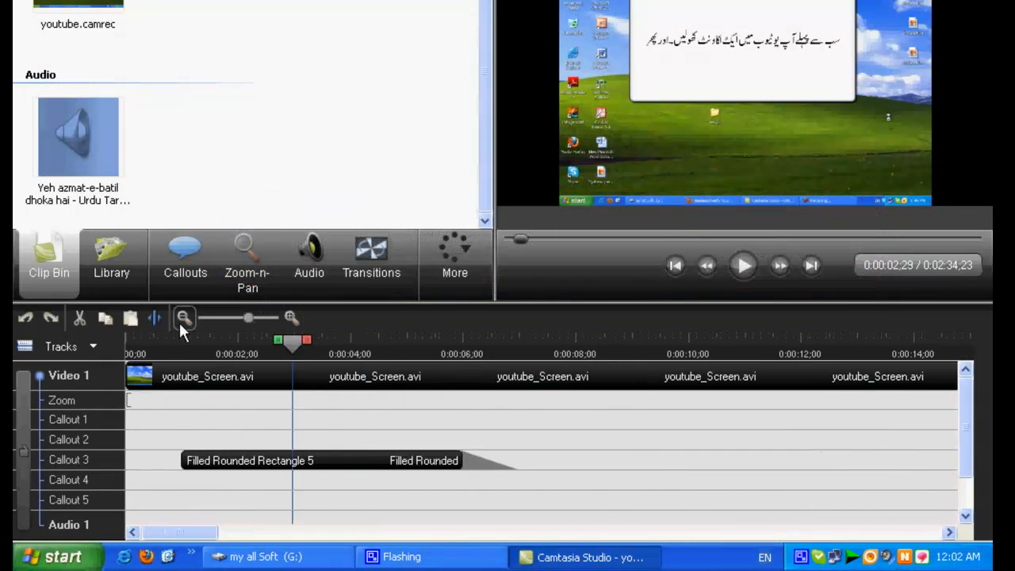
click(179, 318)
drag(202, 343, 412, 355)
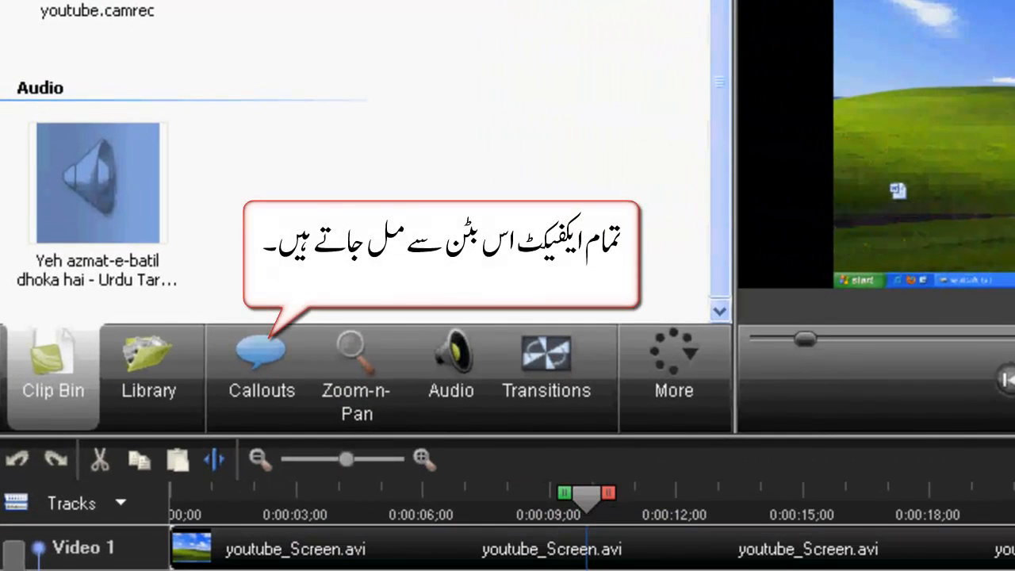
Step: Add a Sketch Motion Arrow callout at the playhead and place it in the sky at about X 294, Y 193
click(245, 369)
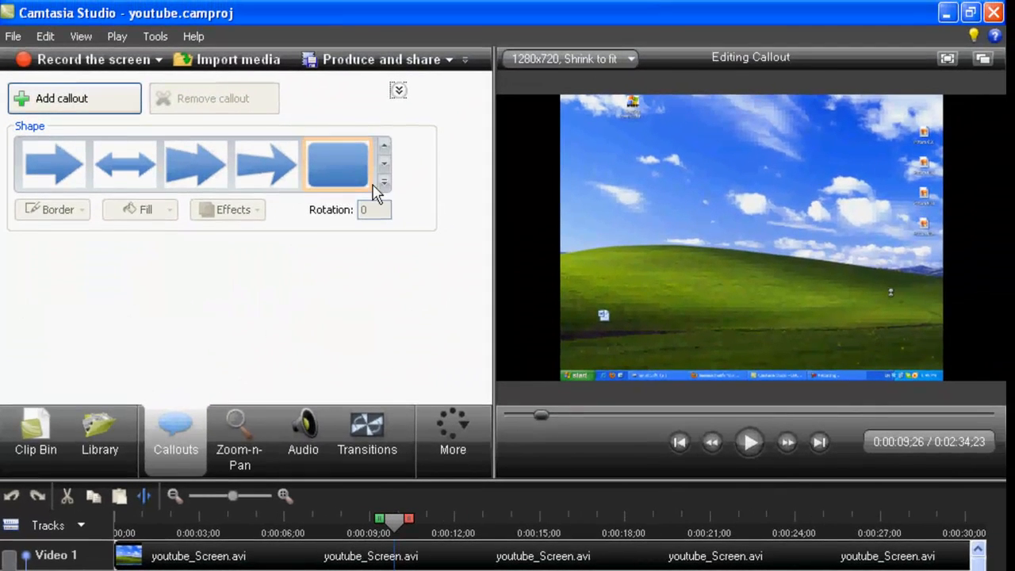
click(383, 183)
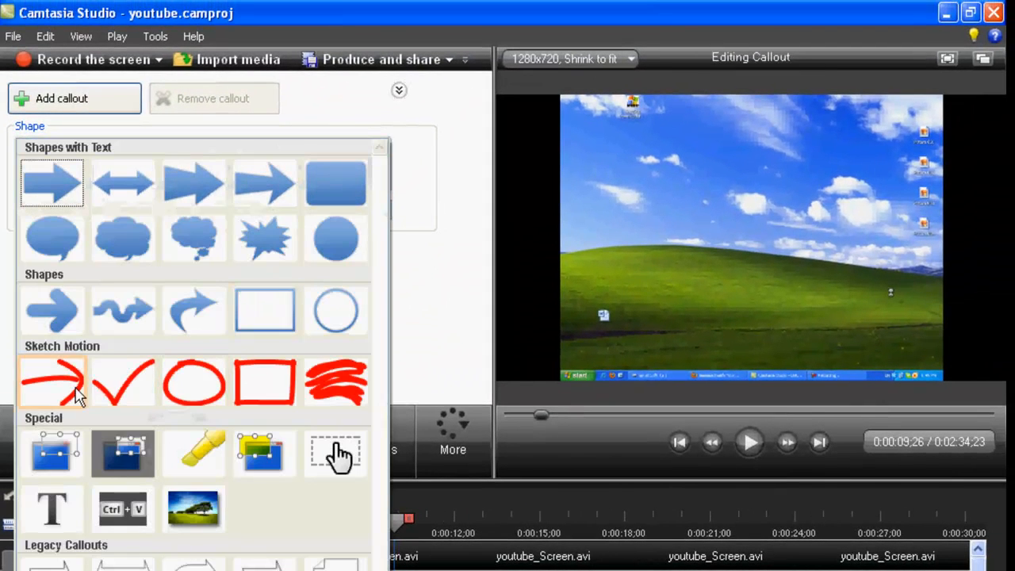
click(49, 397)
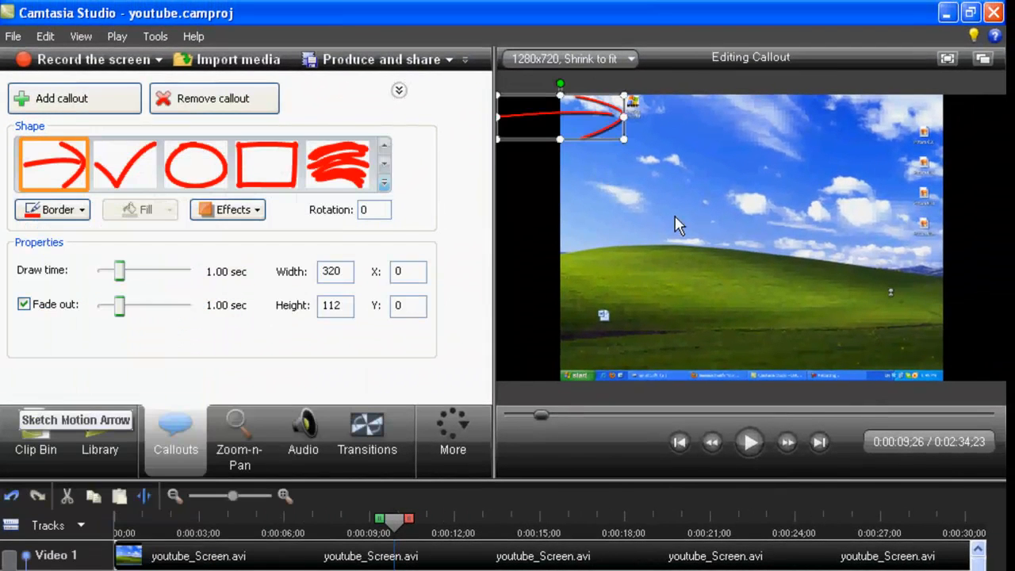
drag(593, 117, 708, 194)
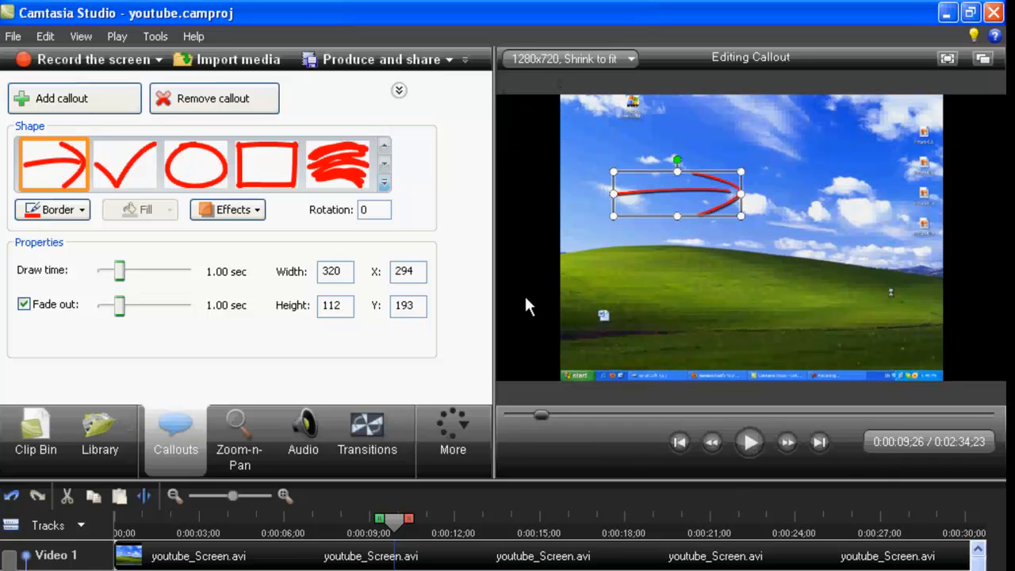
Step: Change the arrow callout to a Sketch Motion check mark and move it to about X 583, Y 242
click(384, 183)
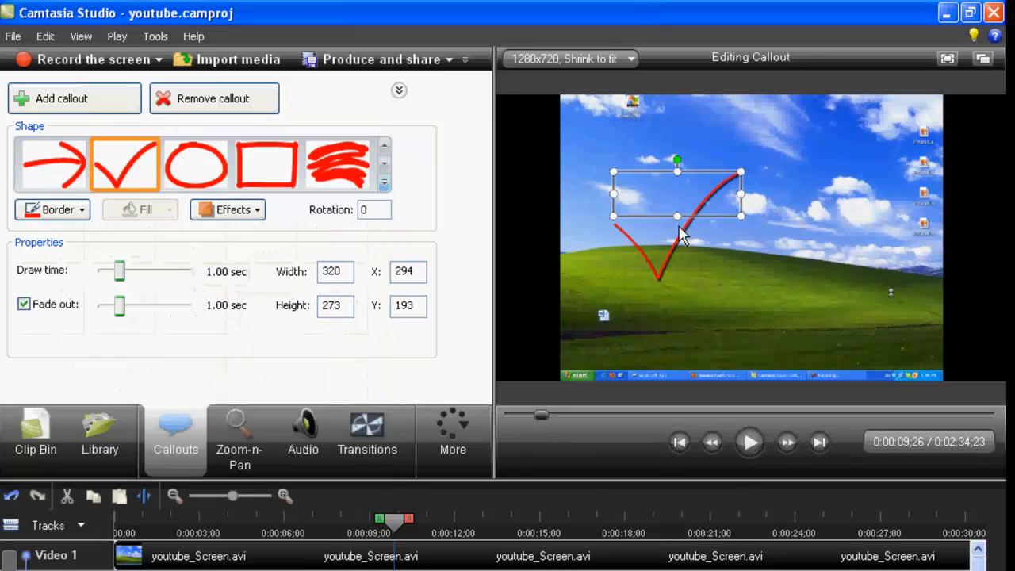
drag(657, 233, 772, 253)
click(683, 248)
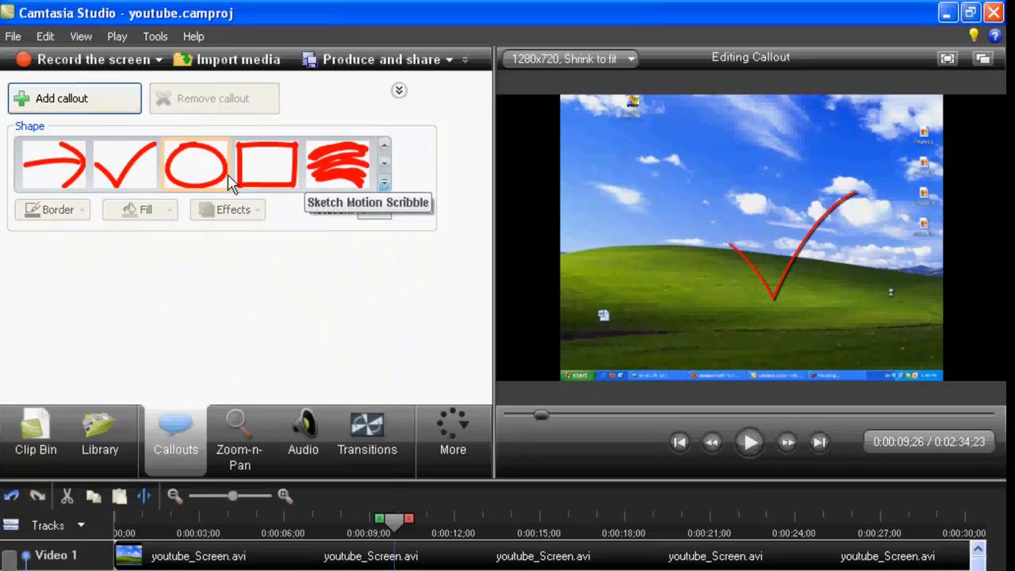
Step: Add another Sketch Motion Arrow callout and place it in the sky above the check mark
click(75, 163)
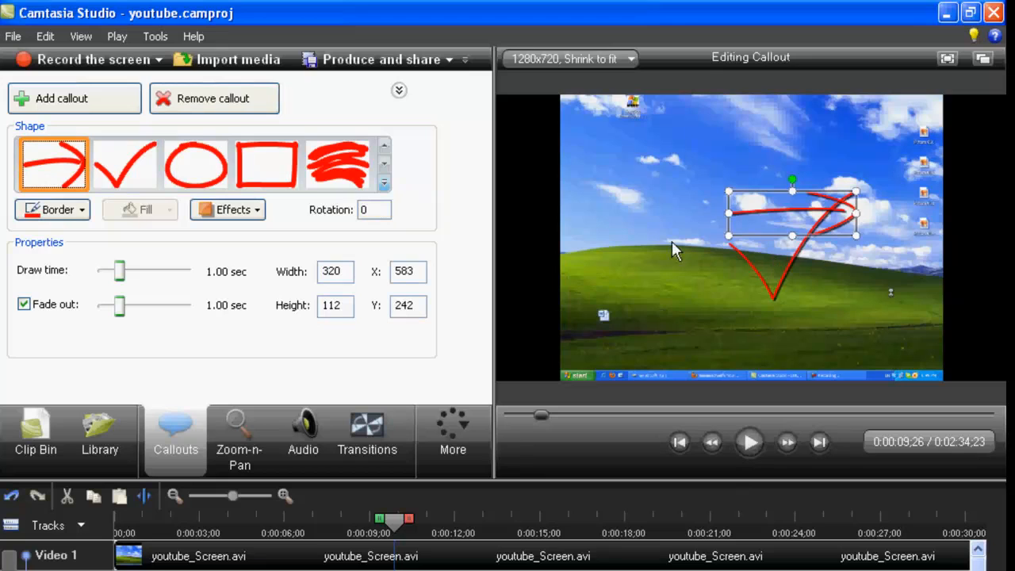
drag(760, 204, 676, 149)
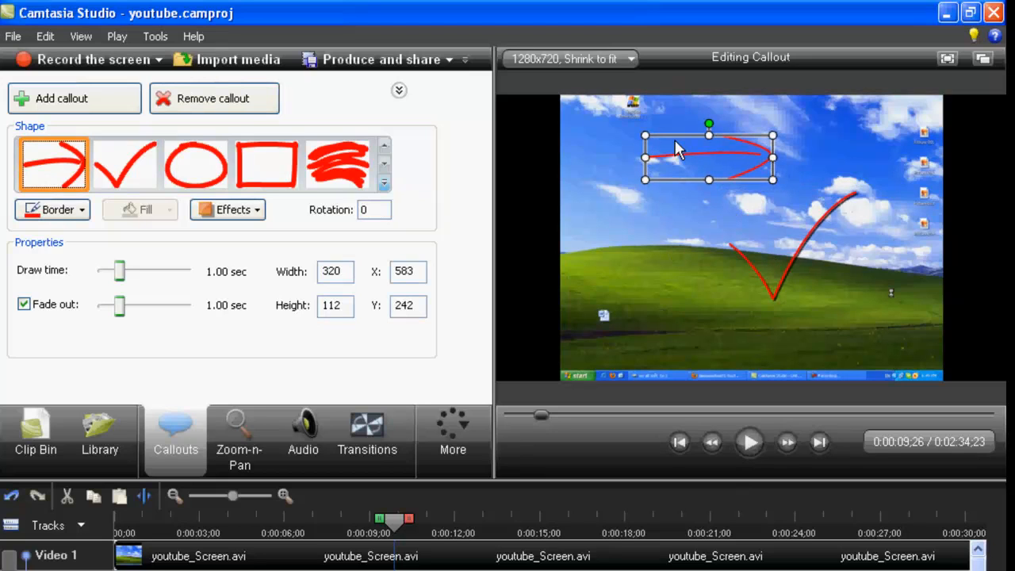
click(634, 214)
Step: Add a special text callout over the arrow reading "dslkjfsaldfkjsdlfjk"
click(382, 185)
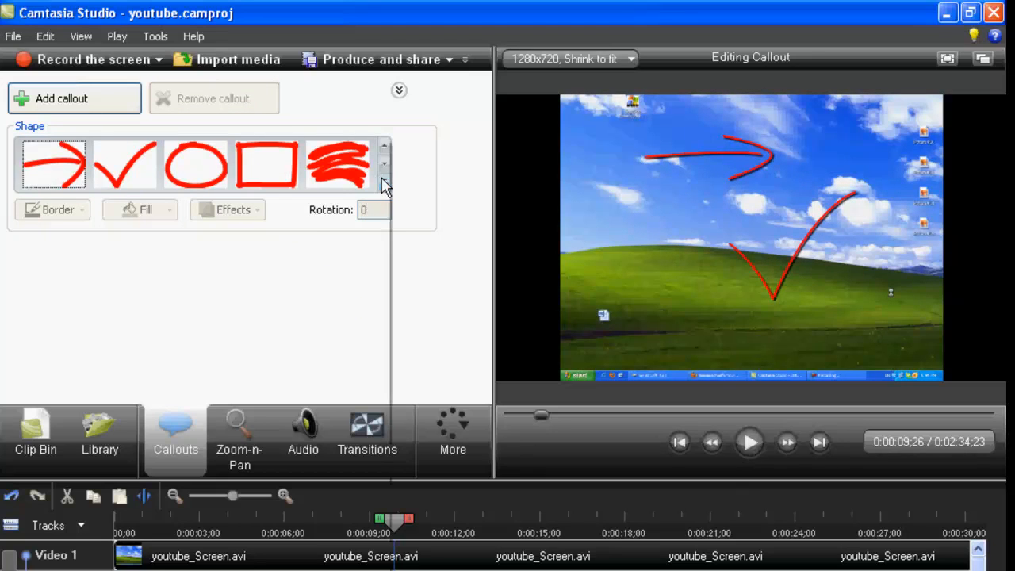
click(44, 519)
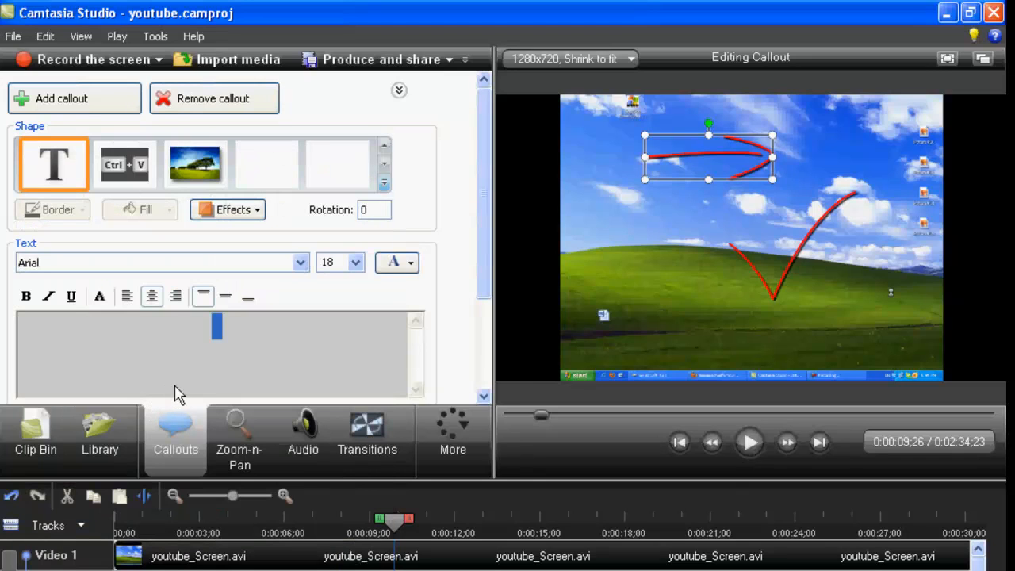
text(dslkjfsaldfkjsdlfjk)
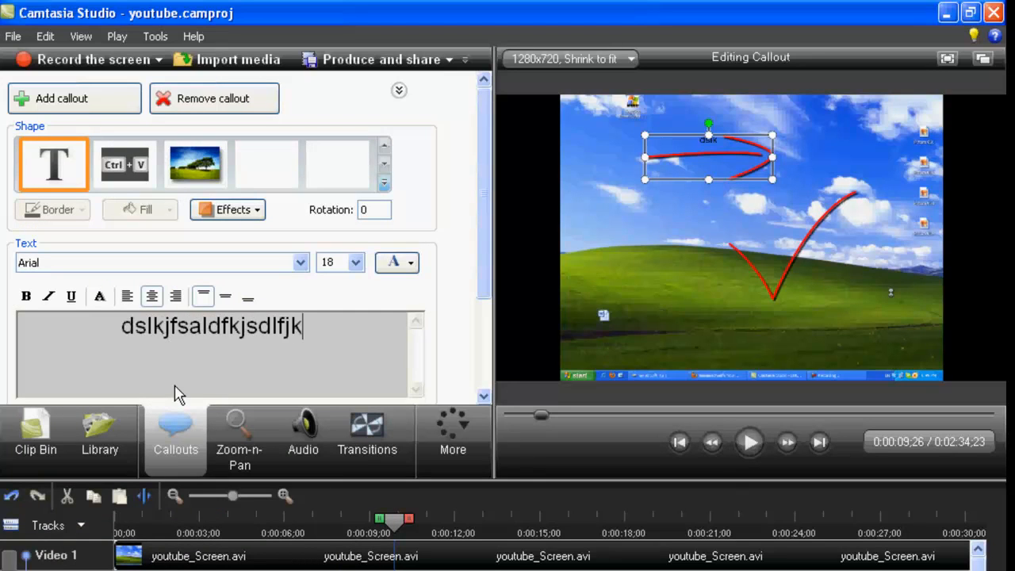
click(623, 284)
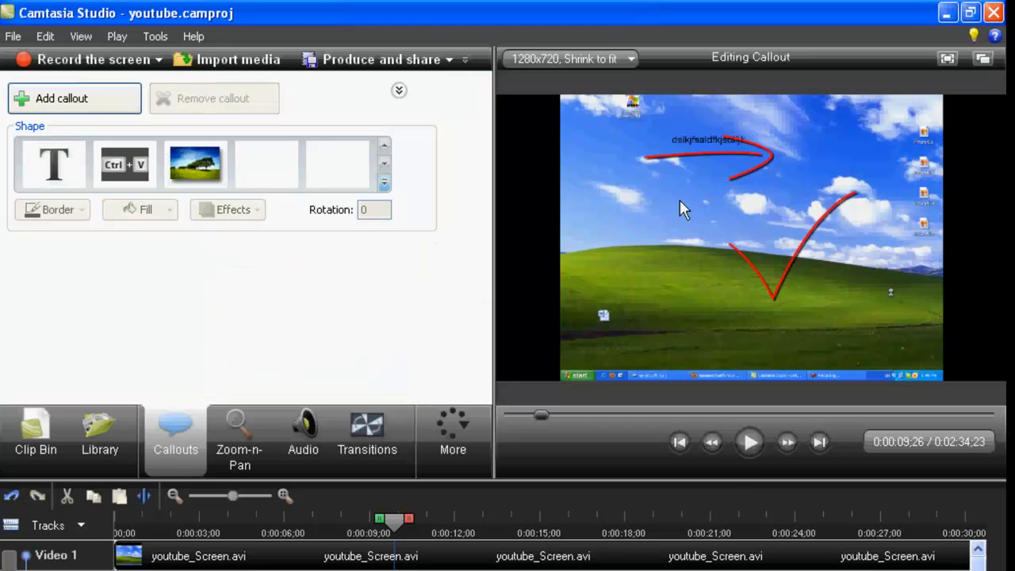
Step: Move the sketch arrow callout away from the text, down onto the hill at about X 252, Y 366
click(702, 137)
drag(702, 137, 654, 245)
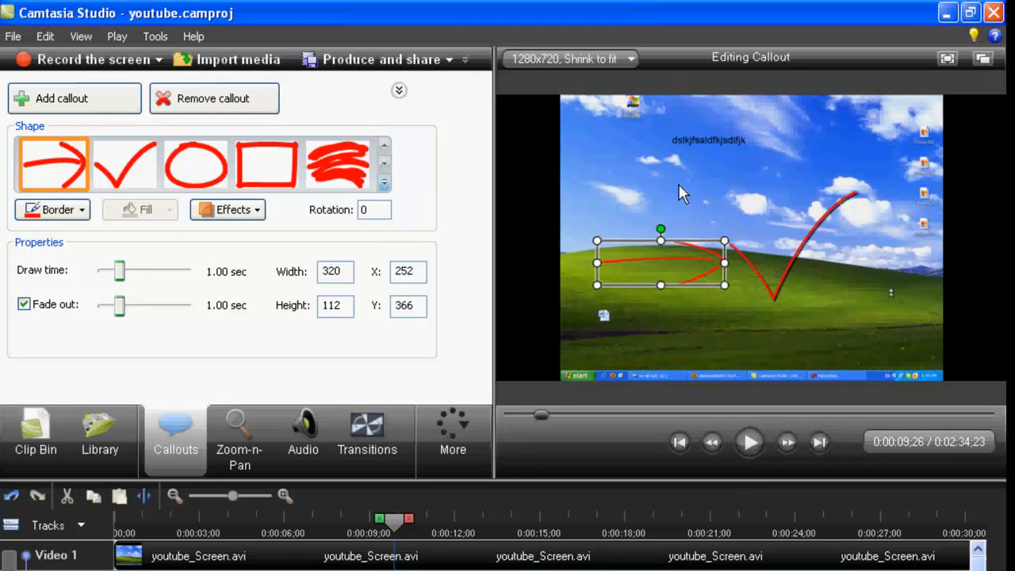
Step: Set the text callout's font size to 36 and enlarge its box until the text fits on one line
click(707, 141)
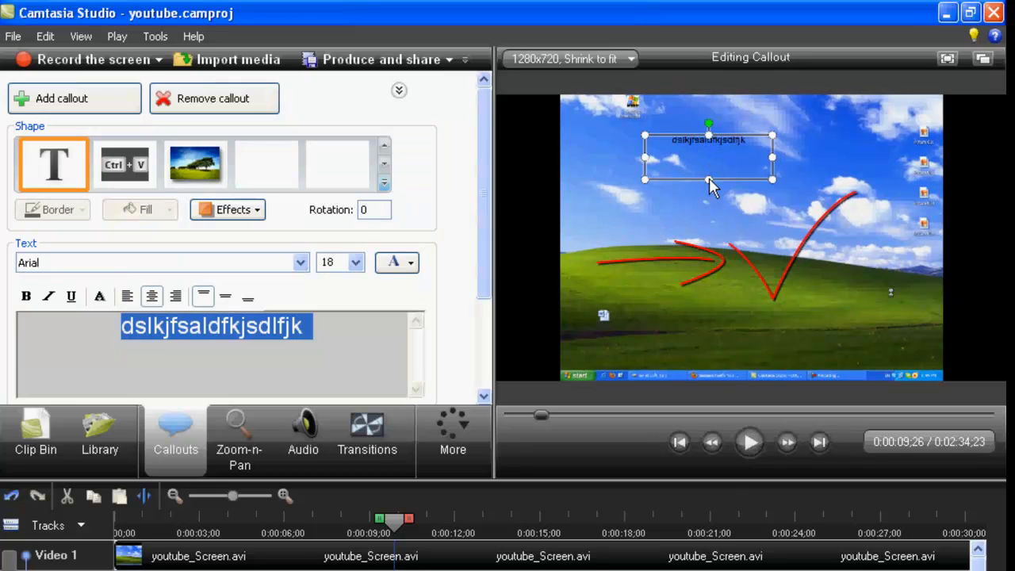
click(356, 262)
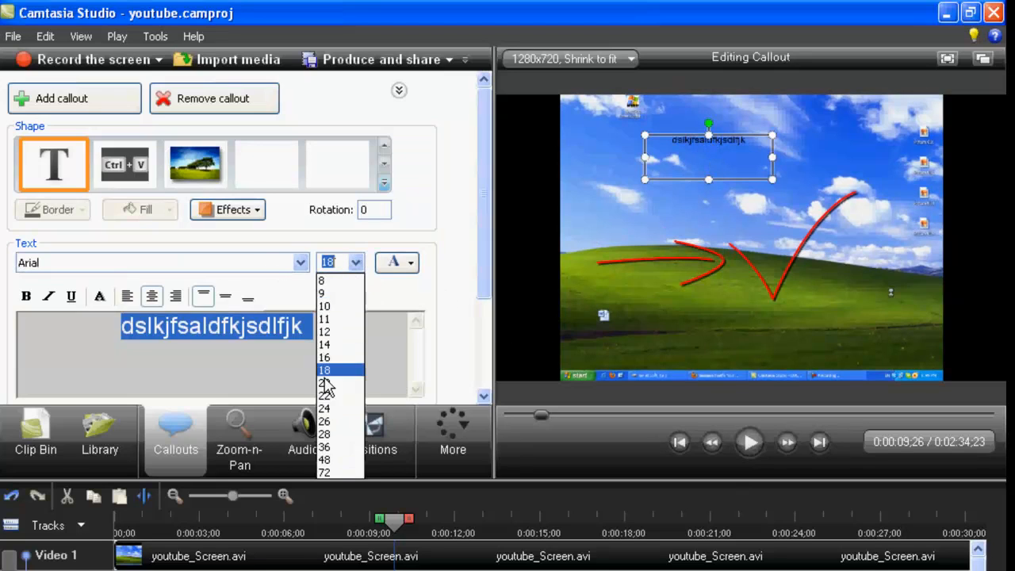
click(327, 449)
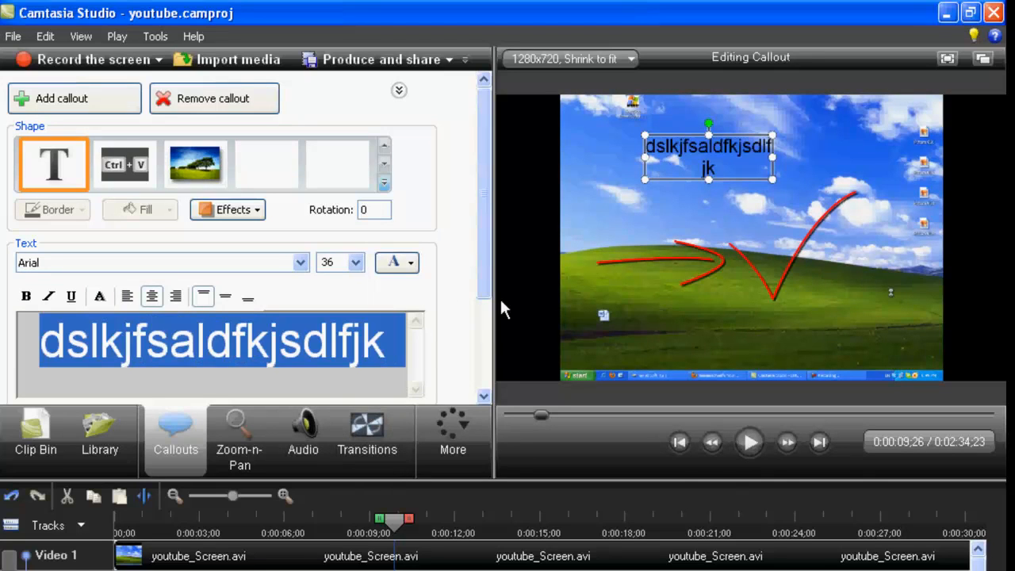
drag(772, 180, 895, 189)
mouse_move(772, 192)
mouse_down()
mouse_move(772, 155)
mouse_move(770, 283)
mouse_move(771, 206)
mouse_move(751, 226)
mouse_up()
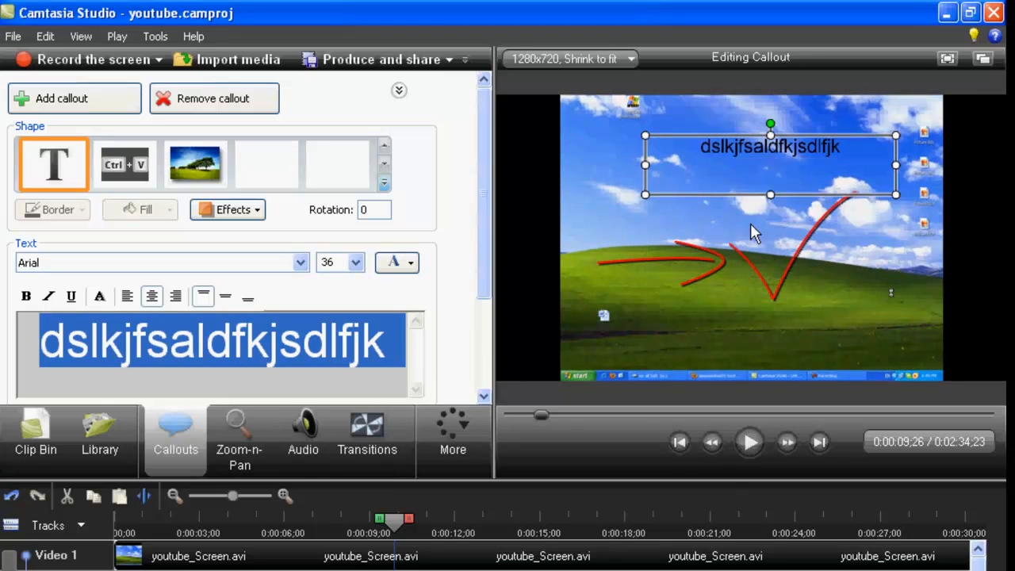
Step: Change the check mark callout to a filled rounded rectangle, move it into the upper-left sky of the video and shrink it
click(754, 274)
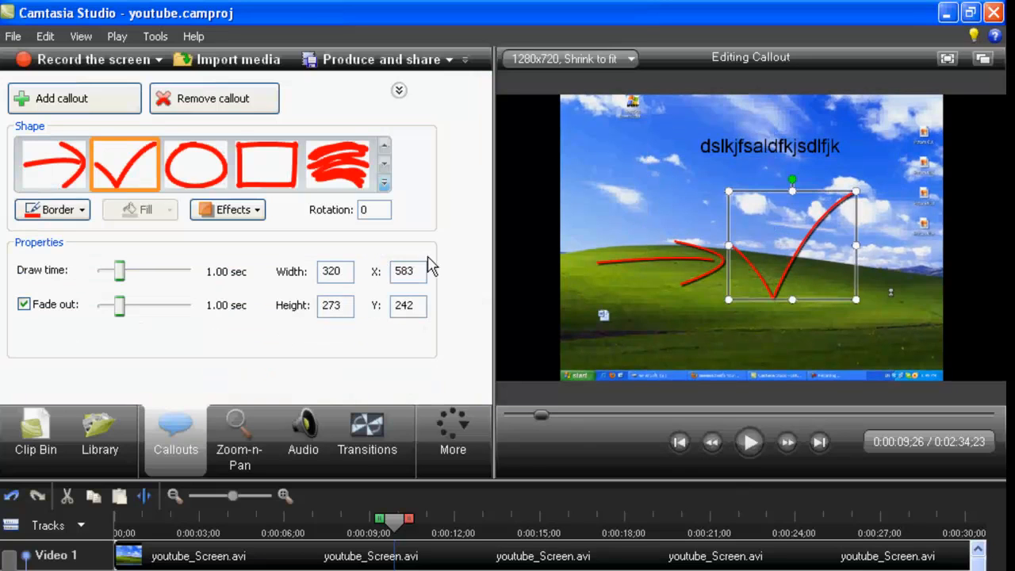
click(385, 184)
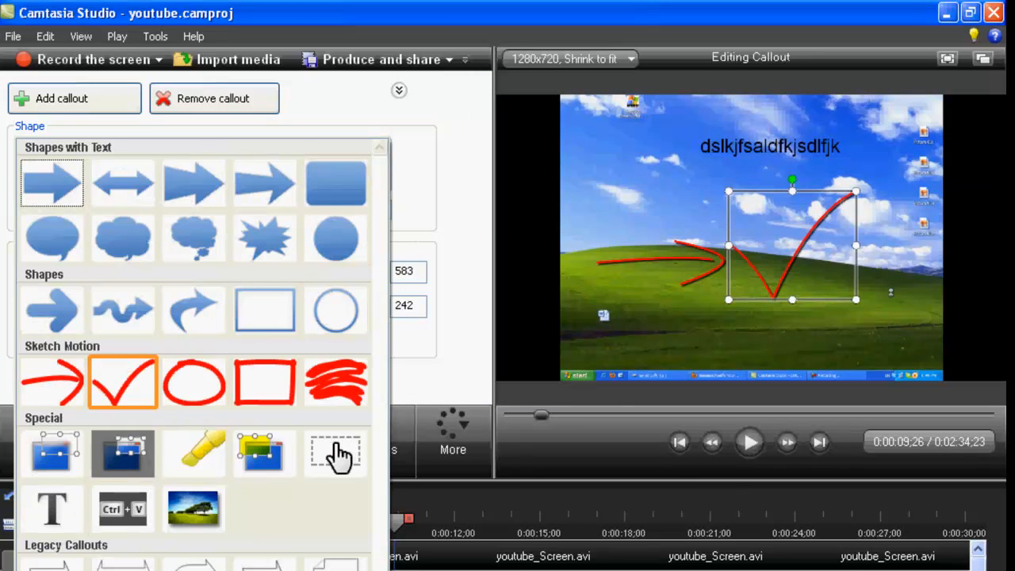
click(267, 310)
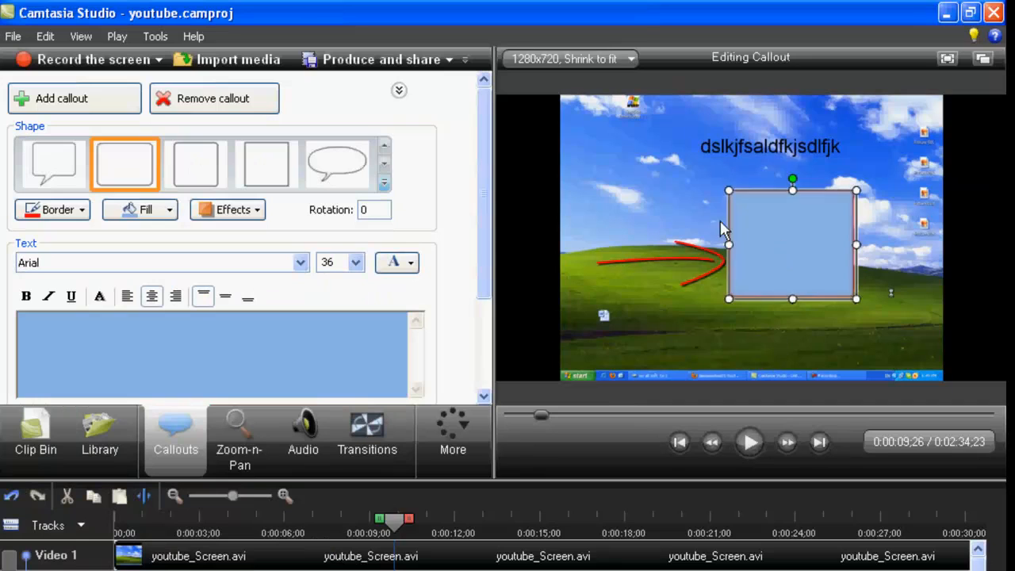
drag(781, 254, 643, 190)
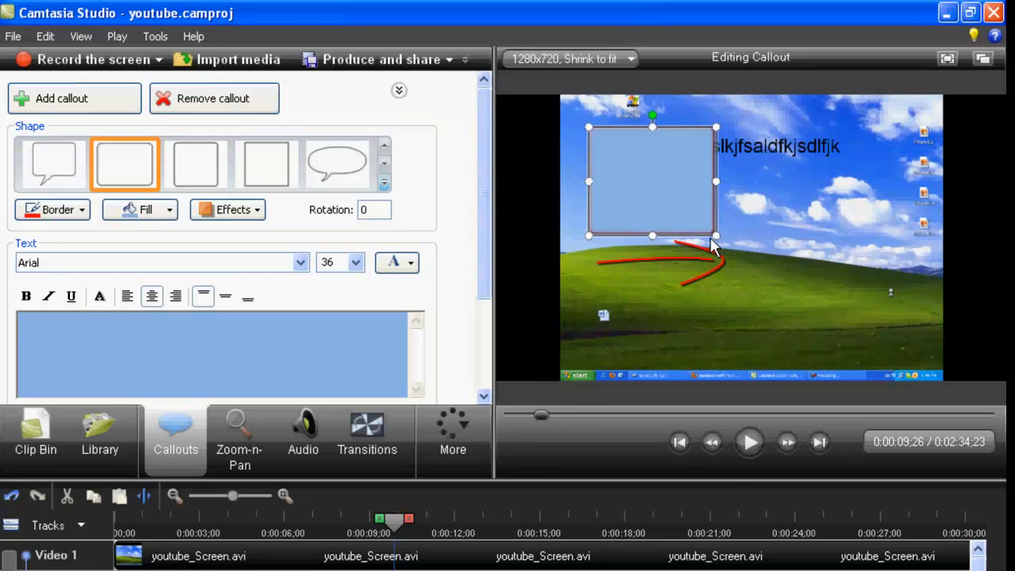
drag(711, 246, 645, 202)
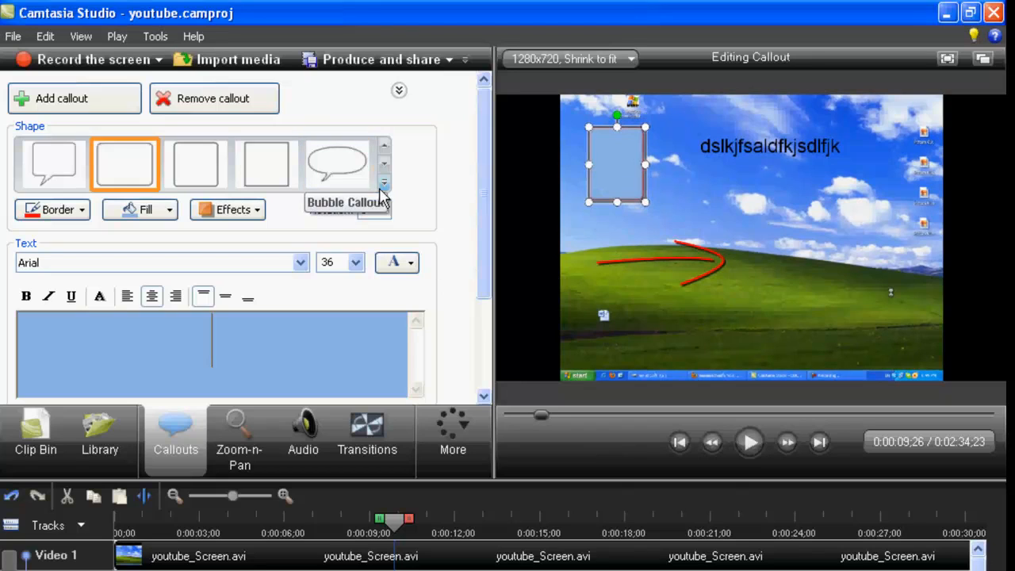
Step: Enter "dfasd" as the rounded rectangle's text and widen the callout to fit it
text(asd)
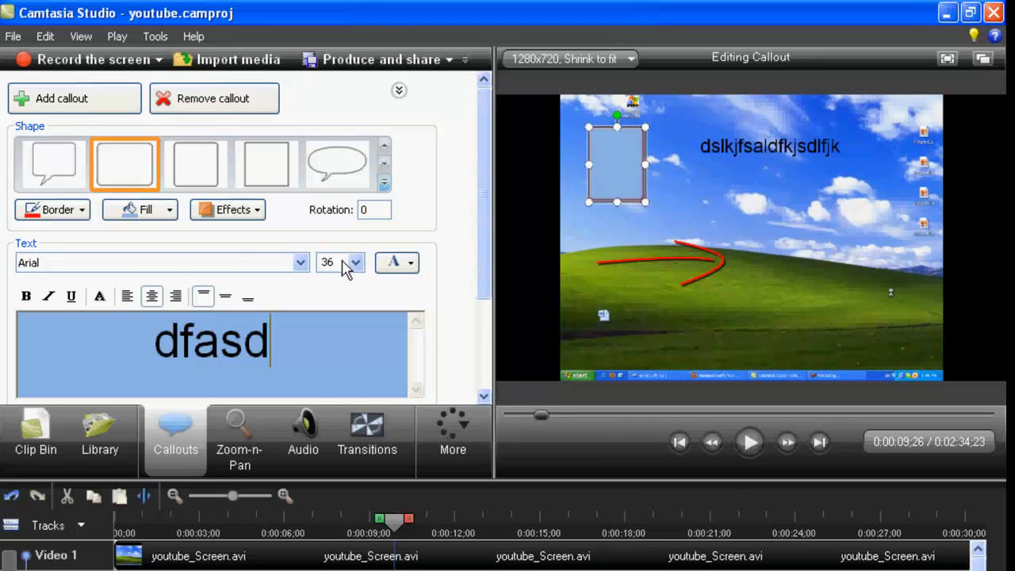
drag(647, 170, 730, 167)
click(610, 295)
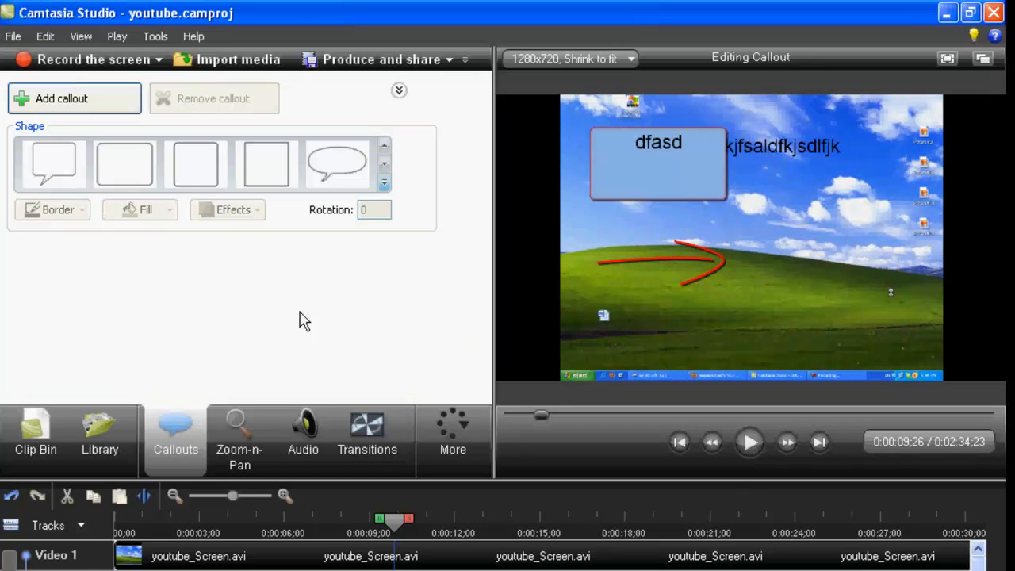
Step: Add a blur callout, place it over the hill at about X 561, Y 341 and adjust its size
click(383, 183)
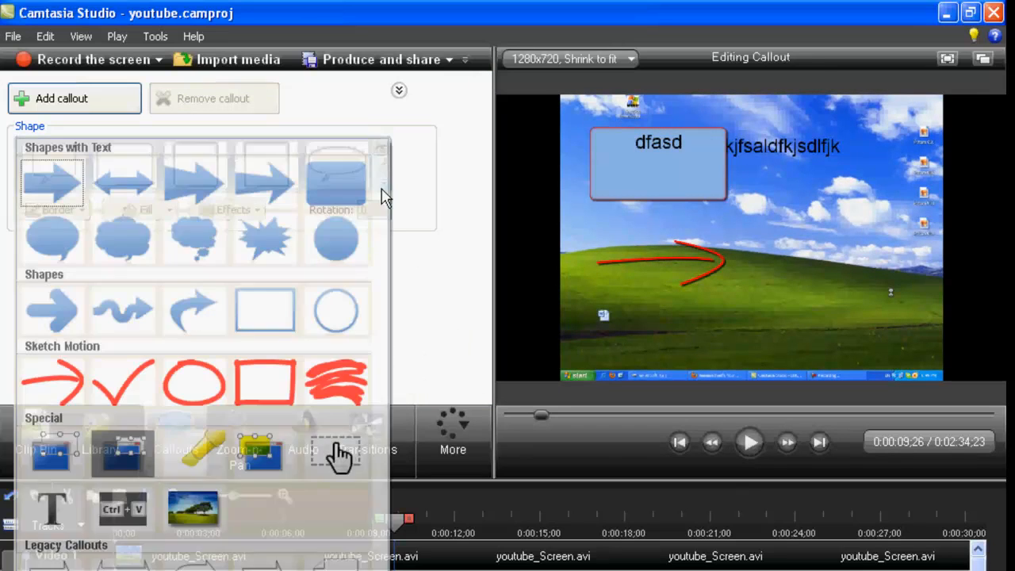
click(64, 469)
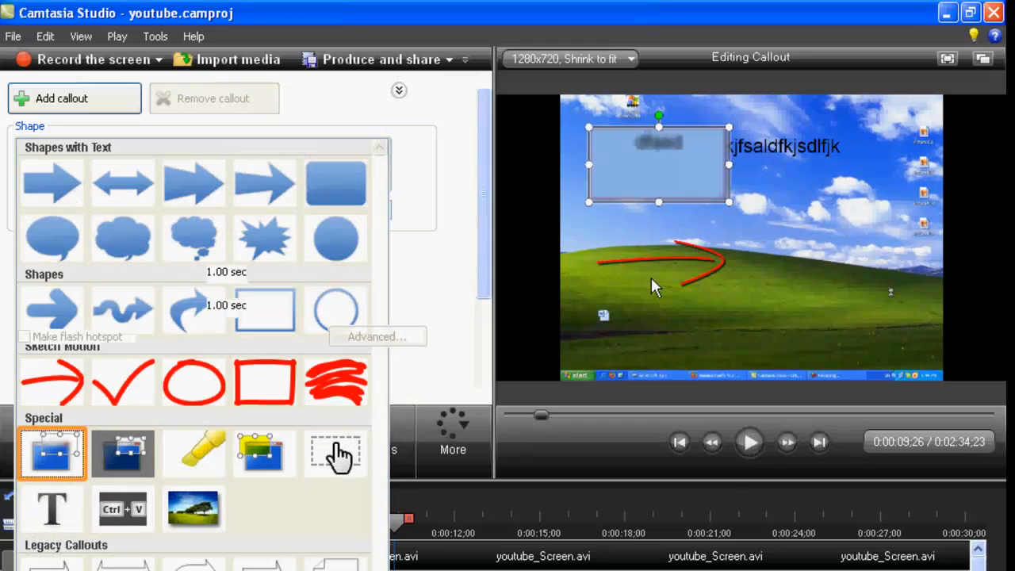
click(698, 195)
drag(698, 188, 782, 277)
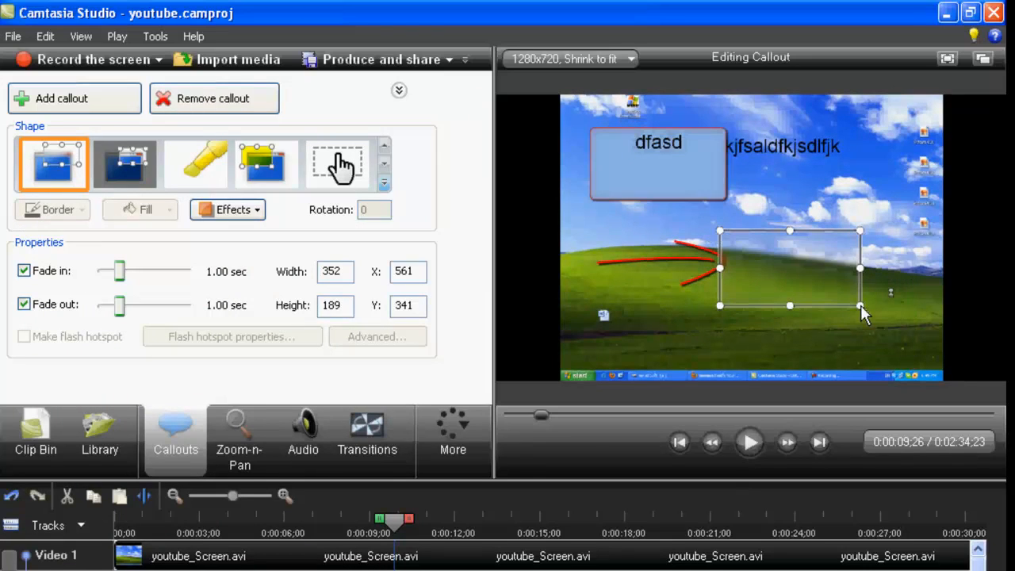
drag(860, 306, 853, 122)
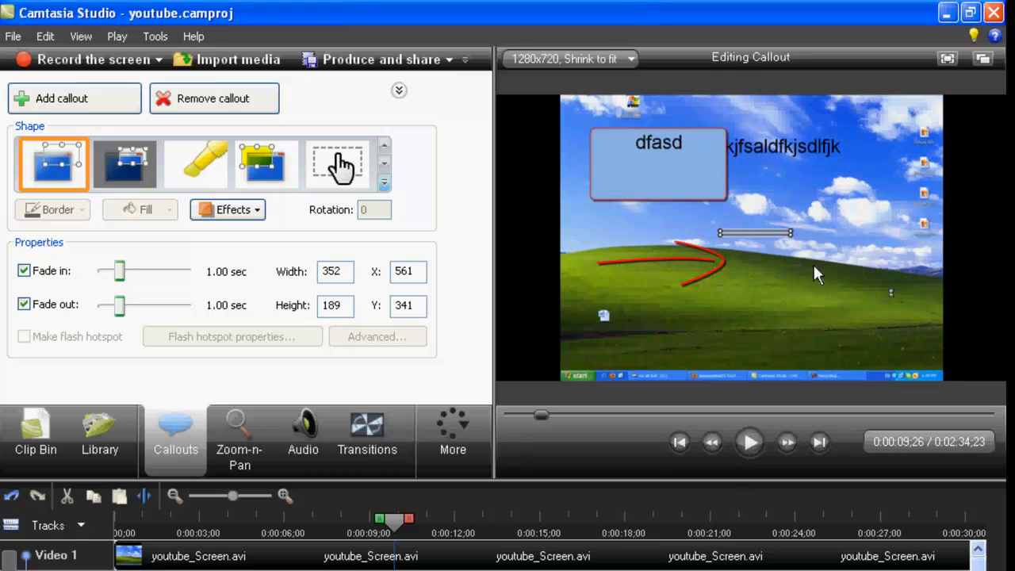
drag(816, 272, 899, 356)
click(824, 340)
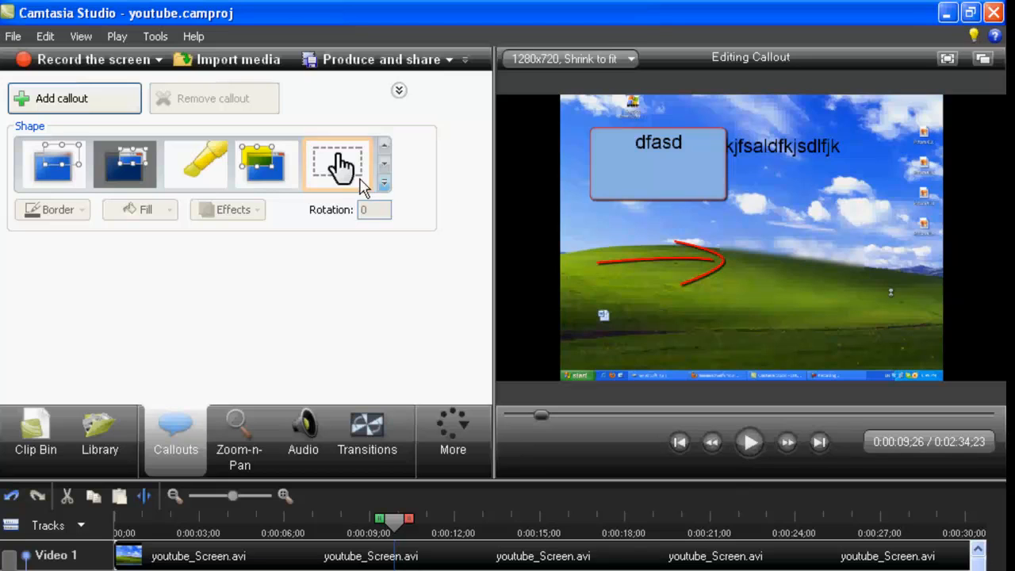
Step: Add a highlight rectangle callout, shrink it and place it on the hill just below the arrow's tip
click(279, 183)
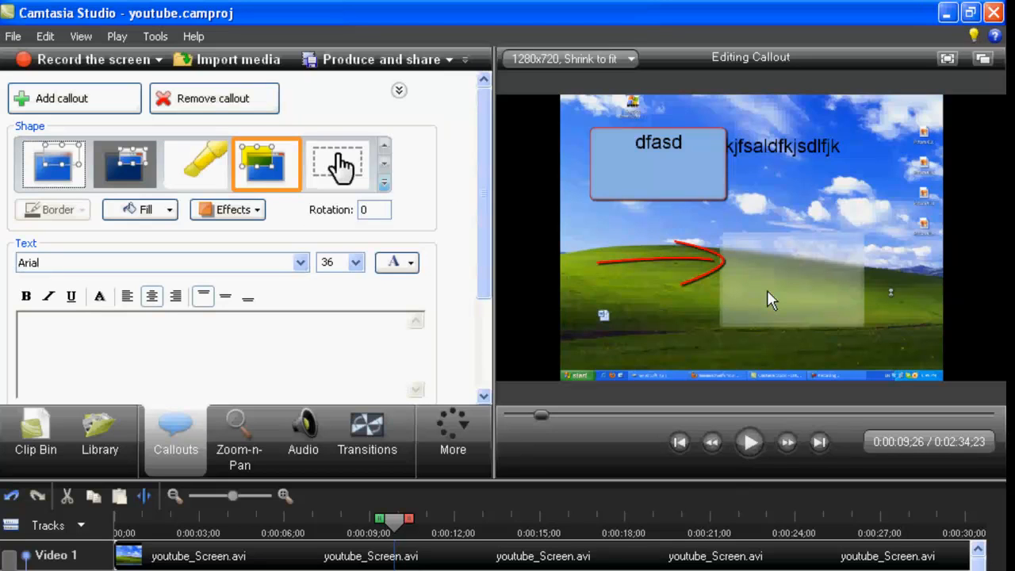
drag(729, 240, 700, 329)
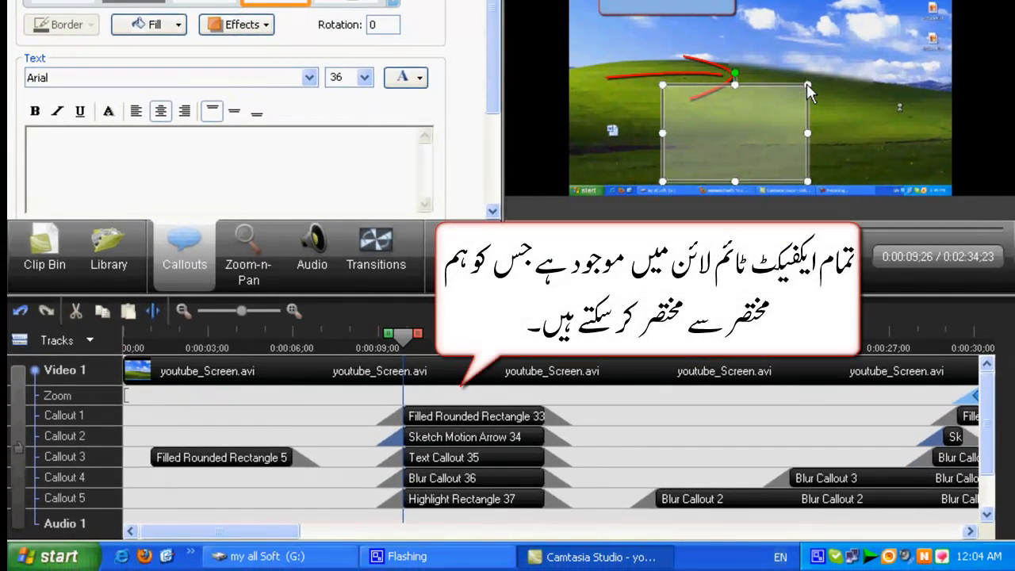
drag(805, 87, 737, 149)
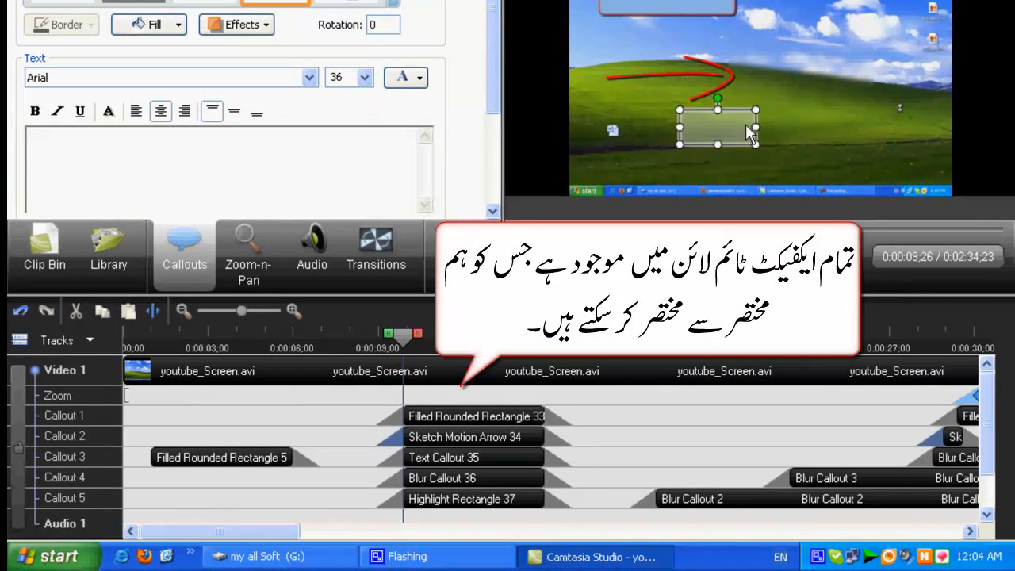
click(758, 150)
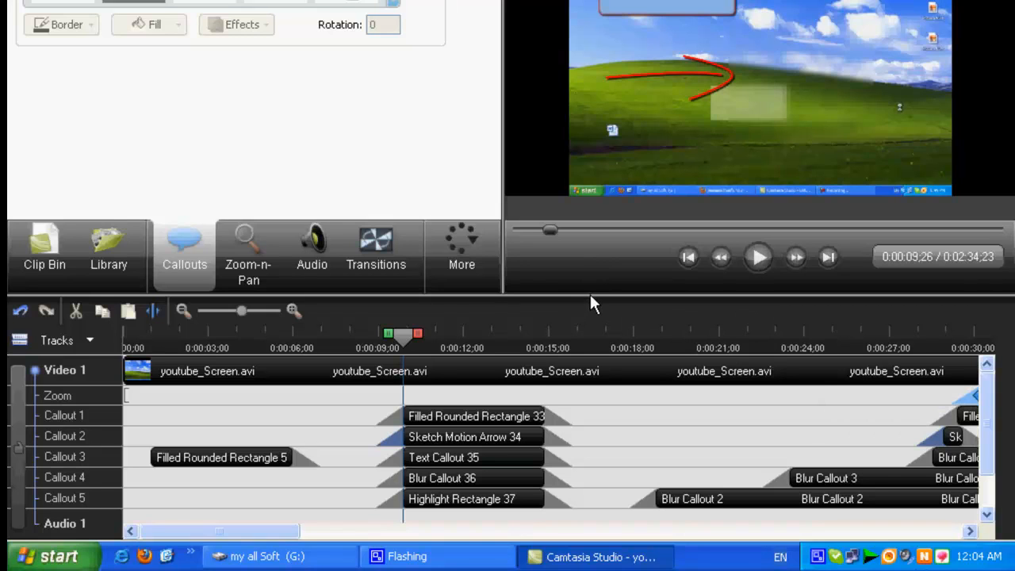
Step: Enlarge the timeline and shorten the rounded rectangle, arrow, text, blur and highlight callouts to about 0:00:02;09 each
drag(589, 291, 558, 163)
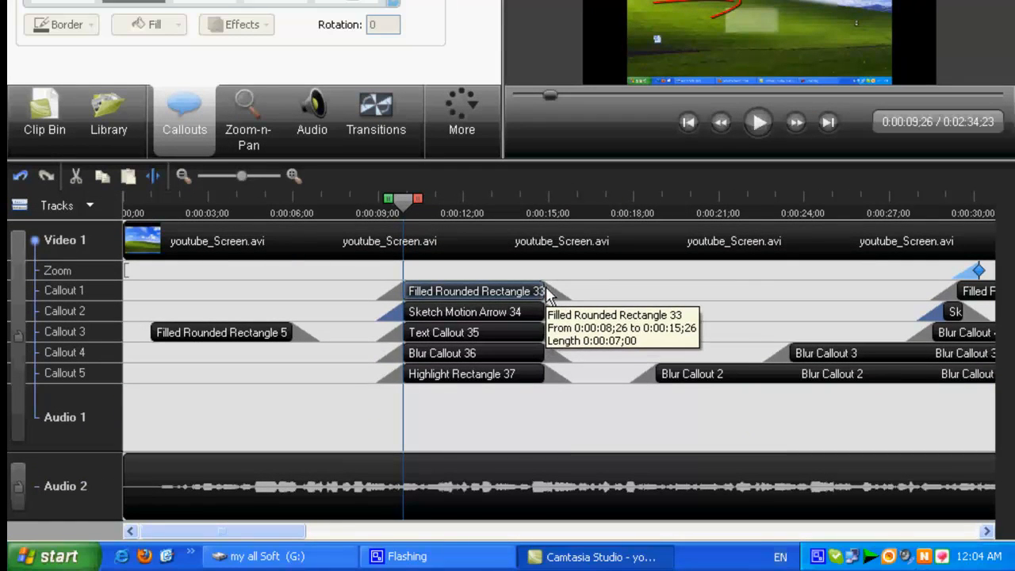
mouse_move(524, 293)
mouse_down()
mouse_move(391, 288)
mouse_move(543, 309)
mouse_move(462, 319)
mouse_move(412, 309)
mouse_up()
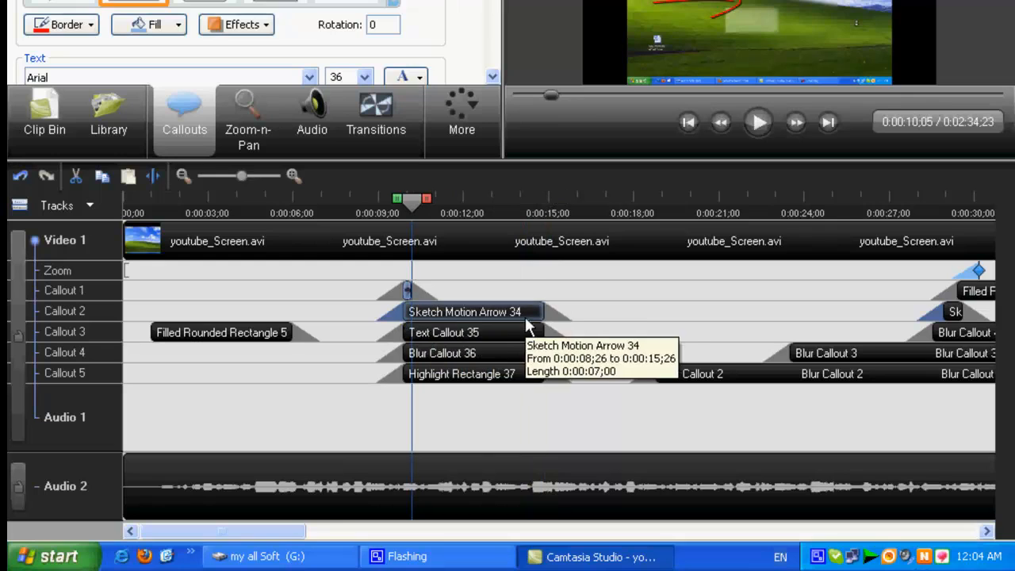
drag(540, 317, 413, 312)
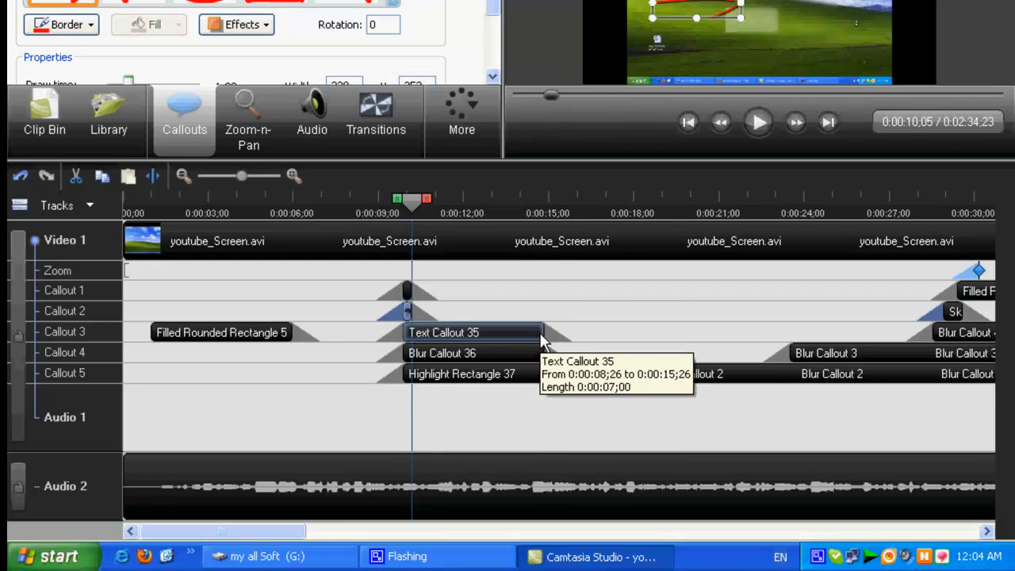
drag(545, 340, 409, 335)
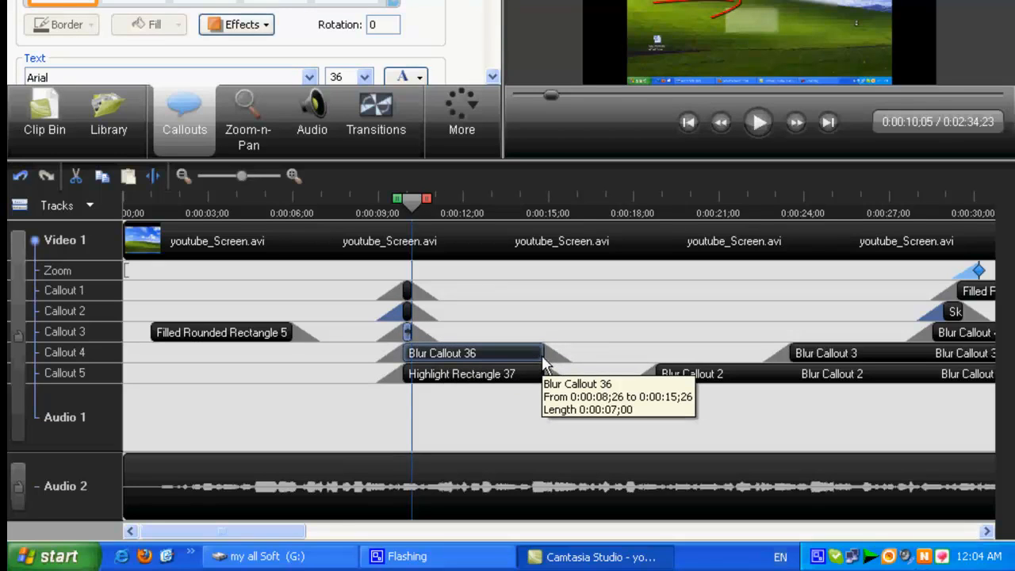
drag(543, 359, 396, 349)
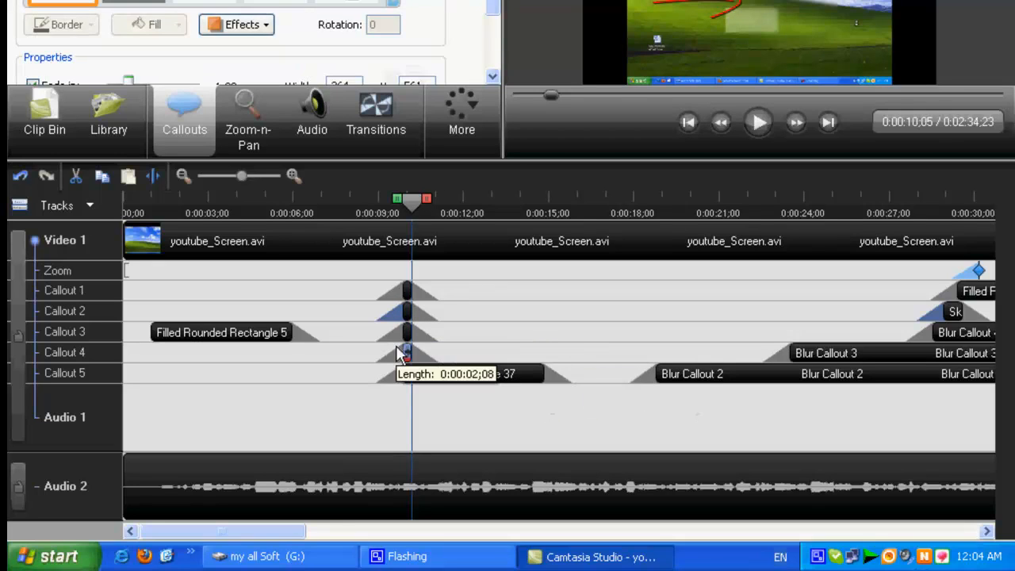
click(547, 379)
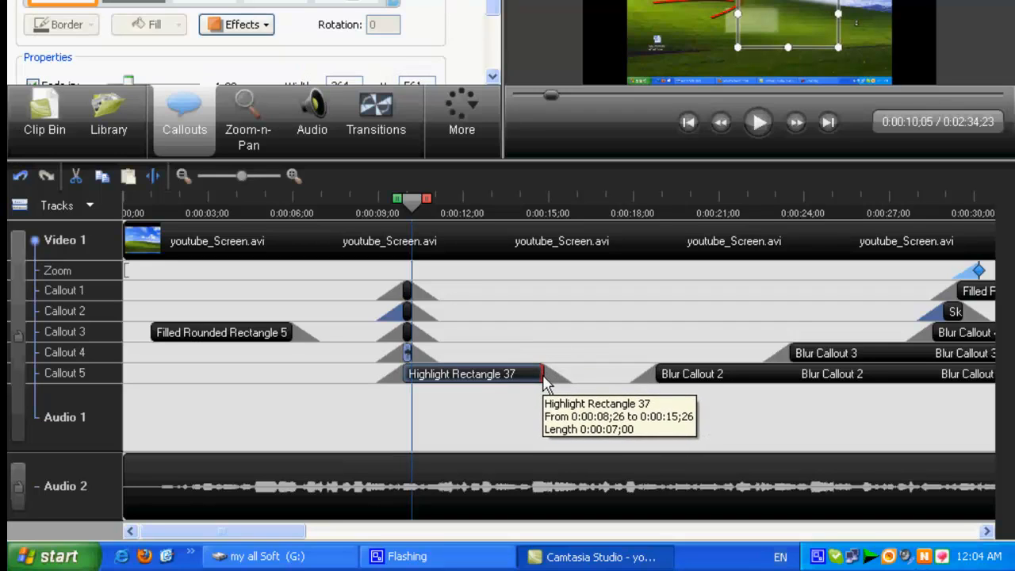
drag(544, 380, 406, 378)
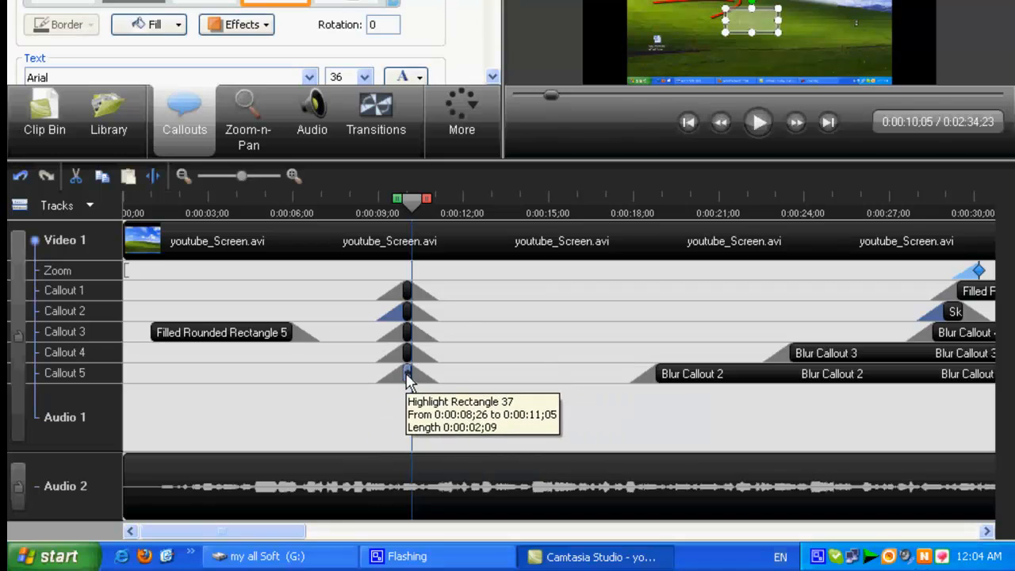
Step: Stagger the five shortened callouts between about 8 and 12 seconds, in the order rounded rectangle, arrow, text, blur, highlight
mouse_move(406, 371)
mouse_down()
mouse_move(465, 372)
mouse_move(412, 341)
mouse_move(407, 310)
mouse_move(395, 320)
mouse_up()
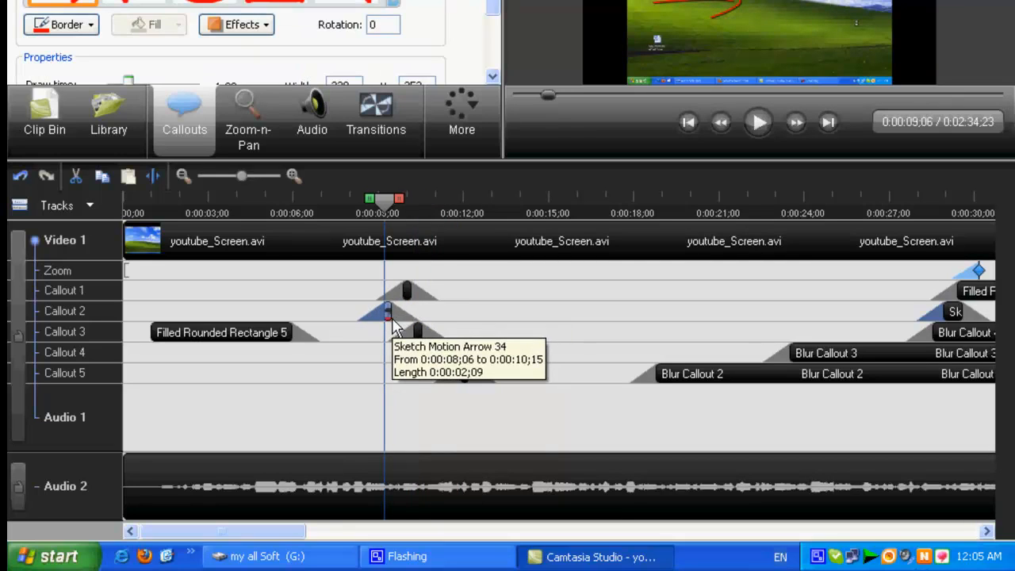
click(405, 293)
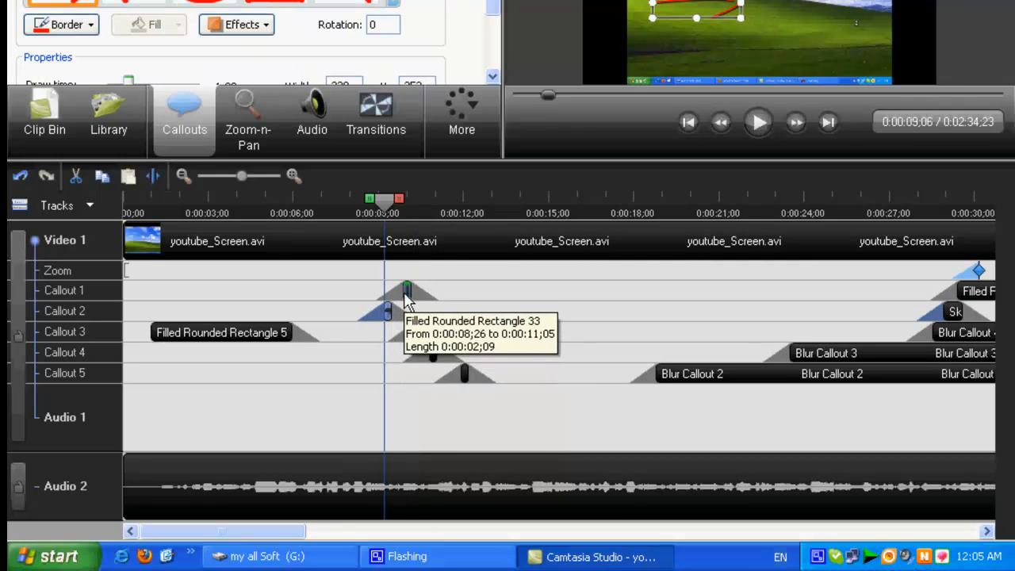
drag(398, 292, 361, 288)
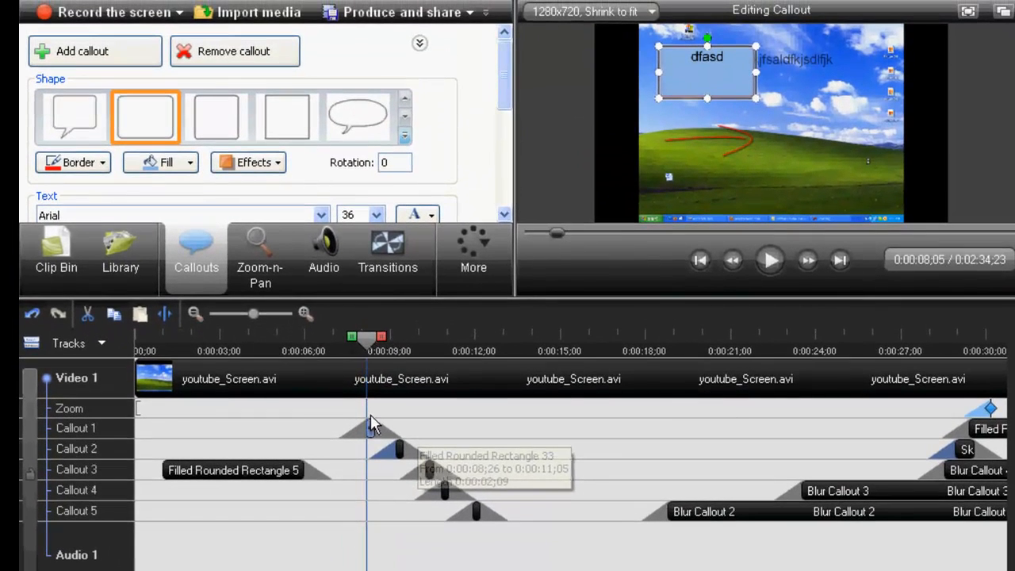
Step: Scrub along the timeline and play back the staggered callouts from about 6 seconds to 0:00:14;21
mouse_move(296, 339)
mouse_down()
mouse_move(371, 339)
mouse_move(303, 341)
mouse_move(701, 390)
mouse_up()
drag(752, 341, 771, 339)
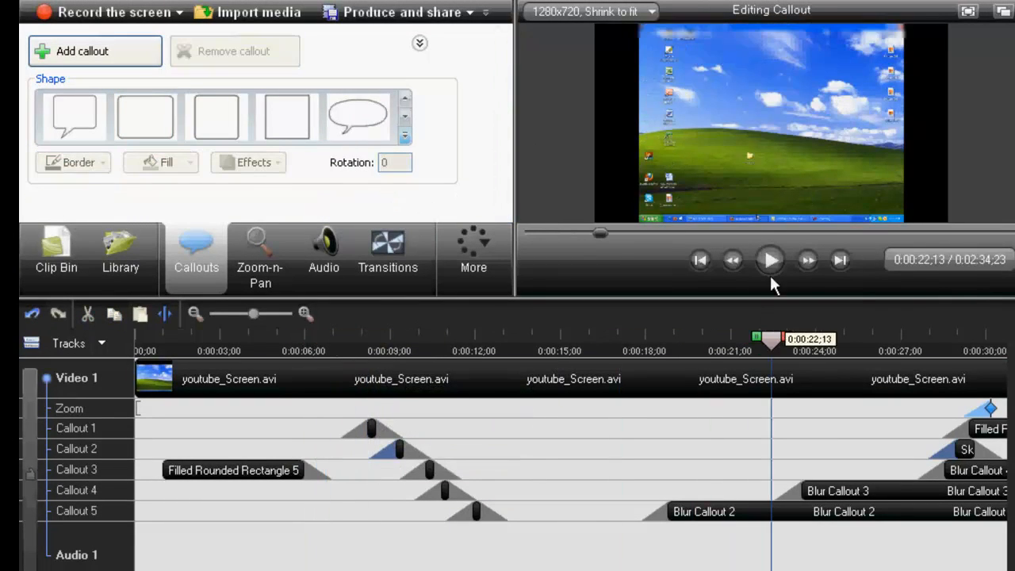
drag(434, 349, 310, 370)
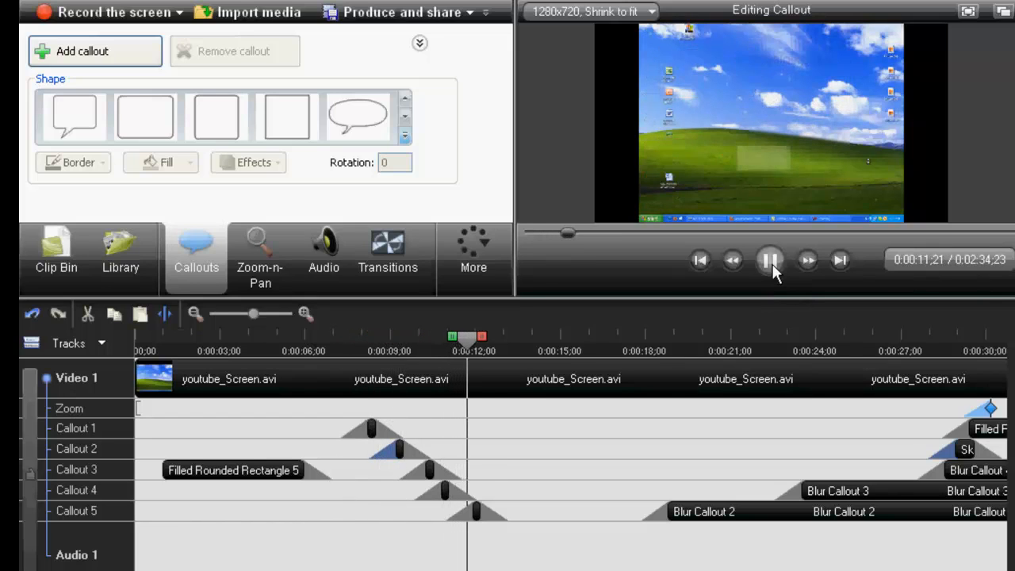
click(770, 262)
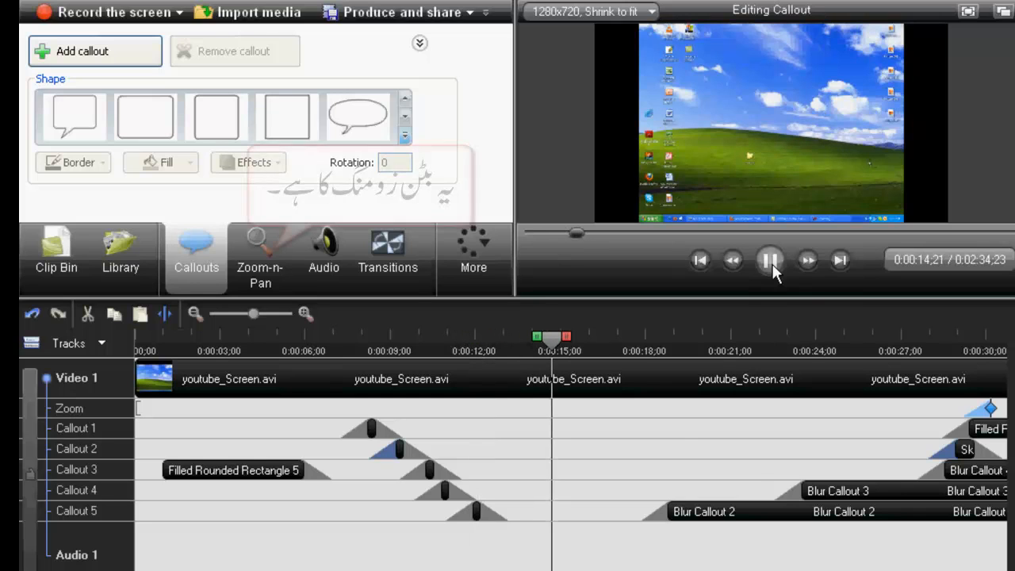
Step: Add a Zoom-n-Pan keyframe at 0:00:14;21 that zooms in to 836% centred on the "new pic" folder
click(264, 250)
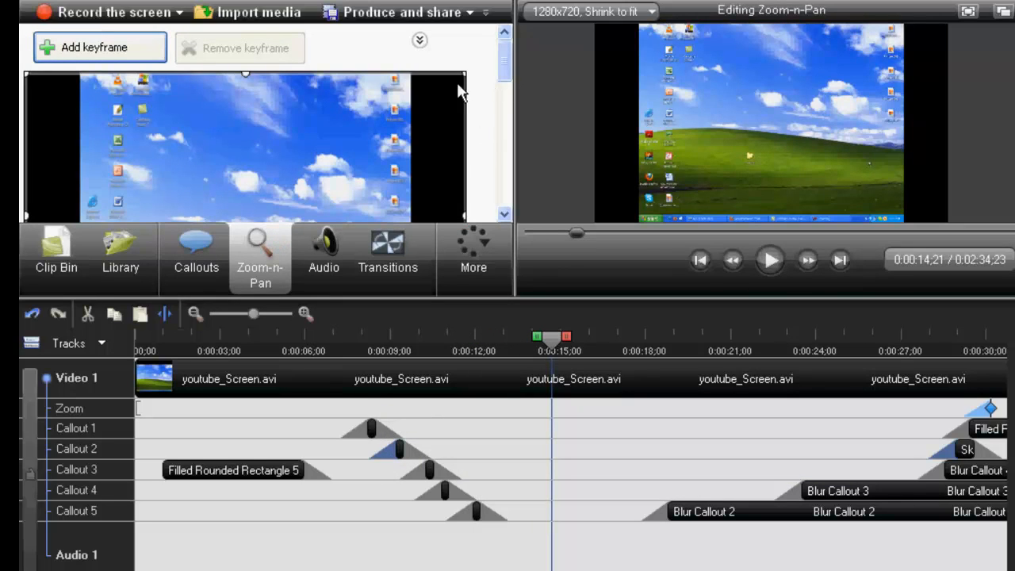
drag(556, 295, 430, 125)
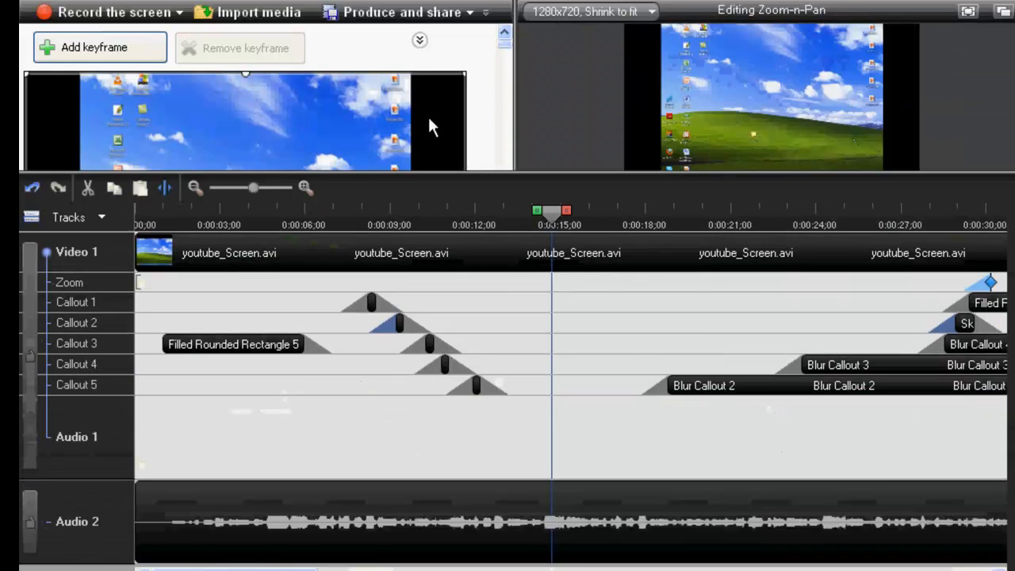
drag(432, 174, 435, 485)
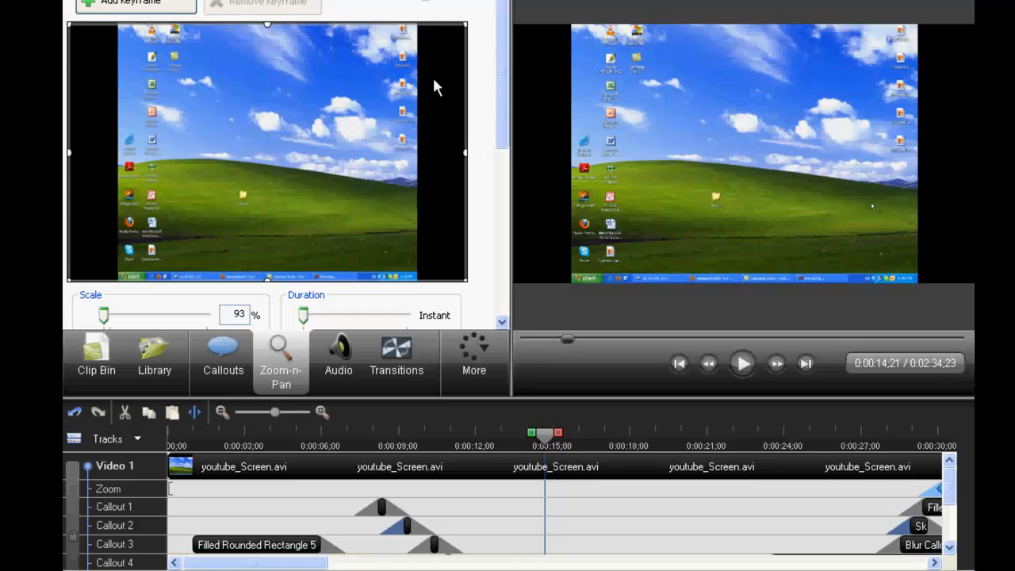
drag(434, 87, 255, 207)
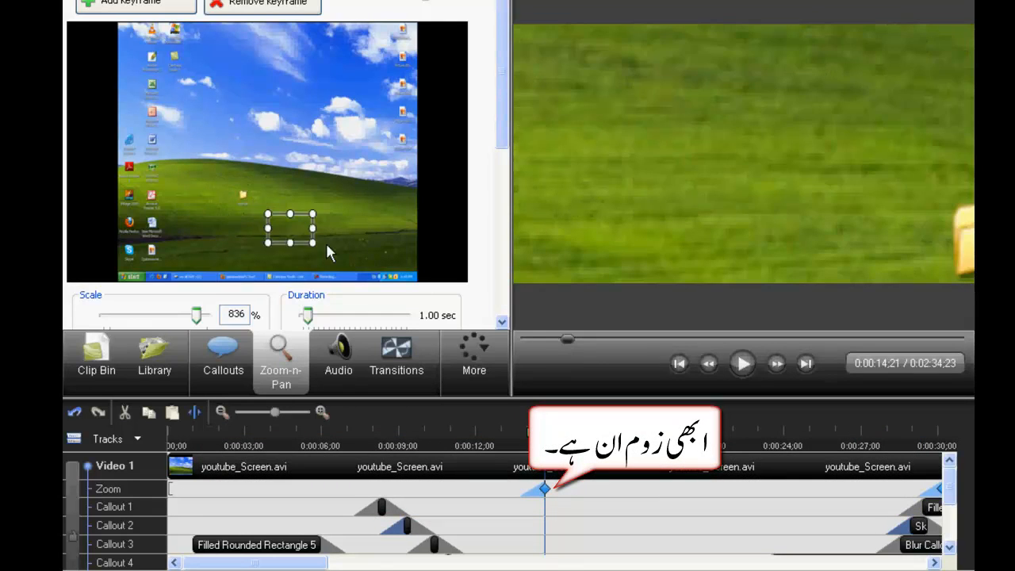
drag(325, 252, 246, 198)
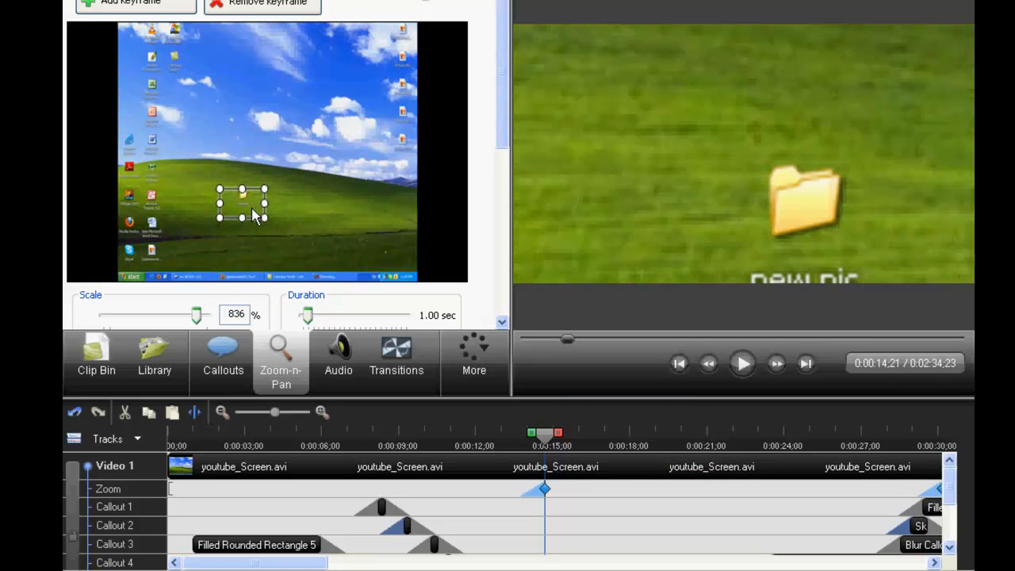
drag(255, 208, 255, 203)
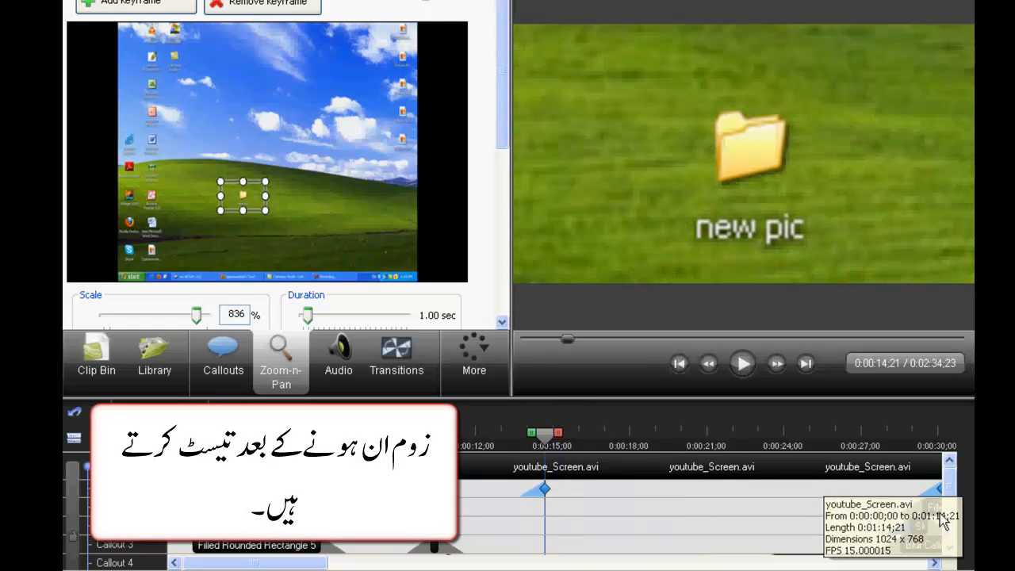
Step: Play back the zoom from 0:00:12;27 and add a keyframe at 0:00:15;13 that zooms out to the full frame at 93%
click(498, 441)
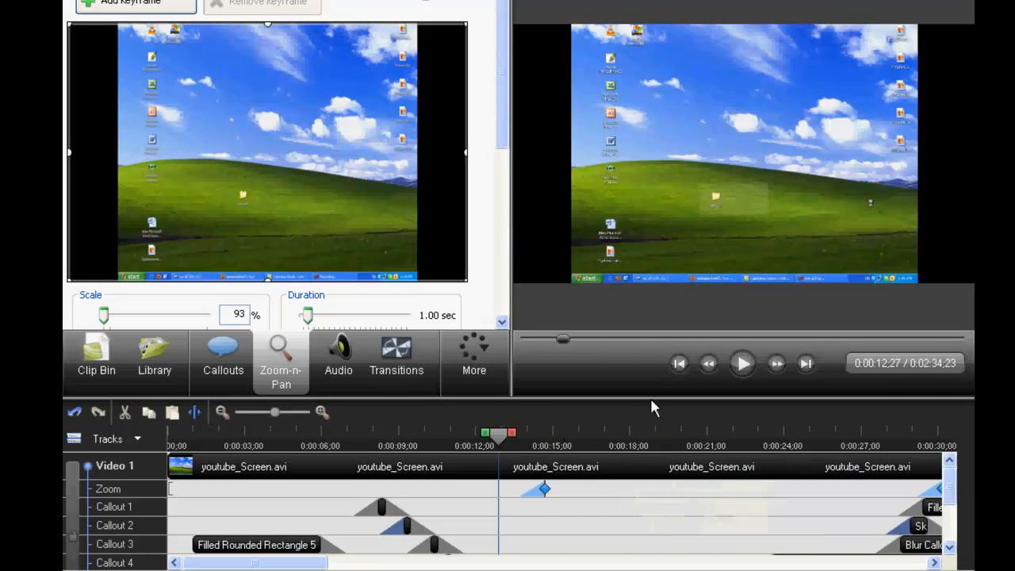
click(743, 372)
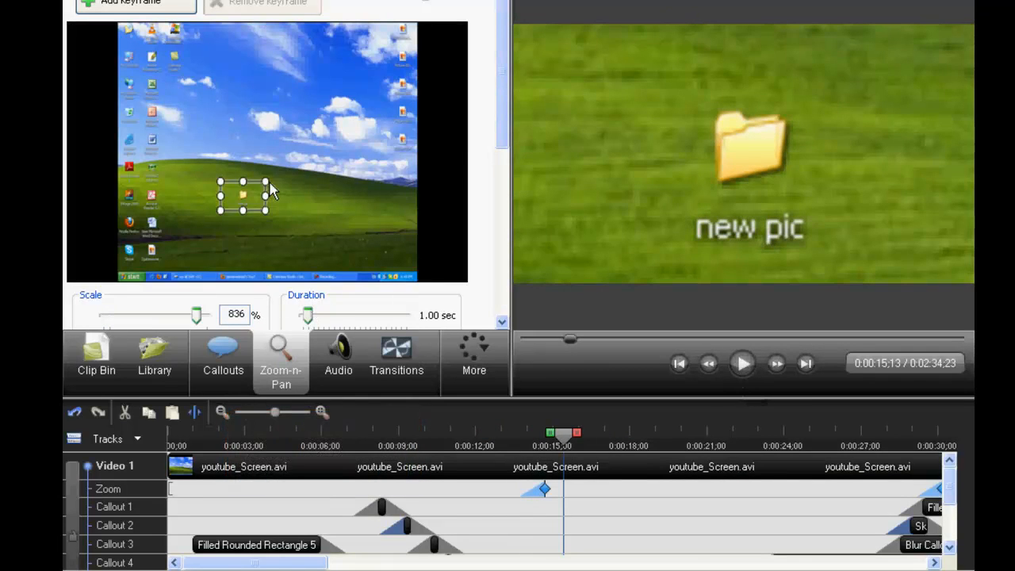
drag(265, 183, 419, 40)
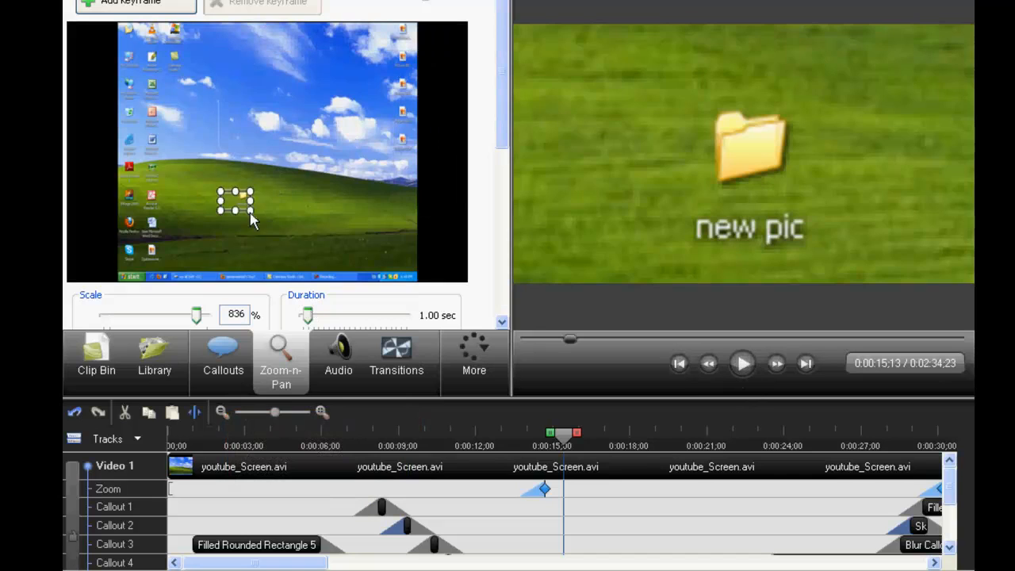
drag(250, 194, 465, 50)
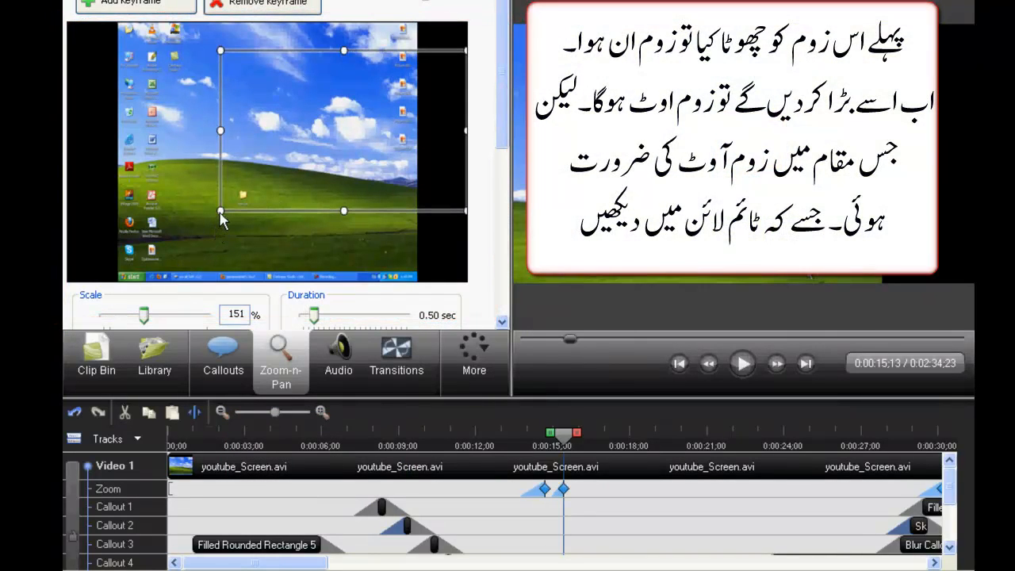
drag(220, 212, 110, 283)
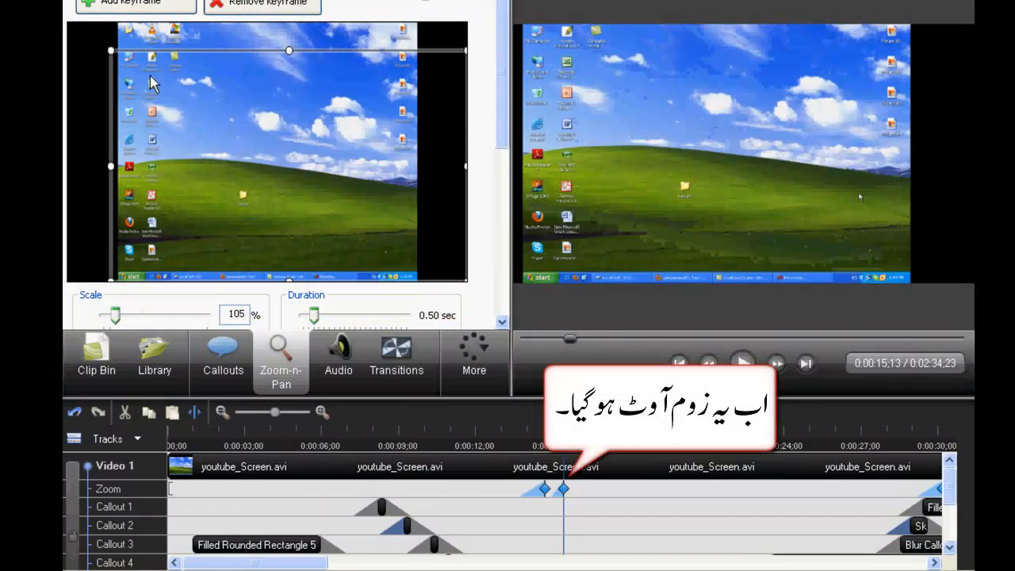
drag(119, 57, 71, 25)
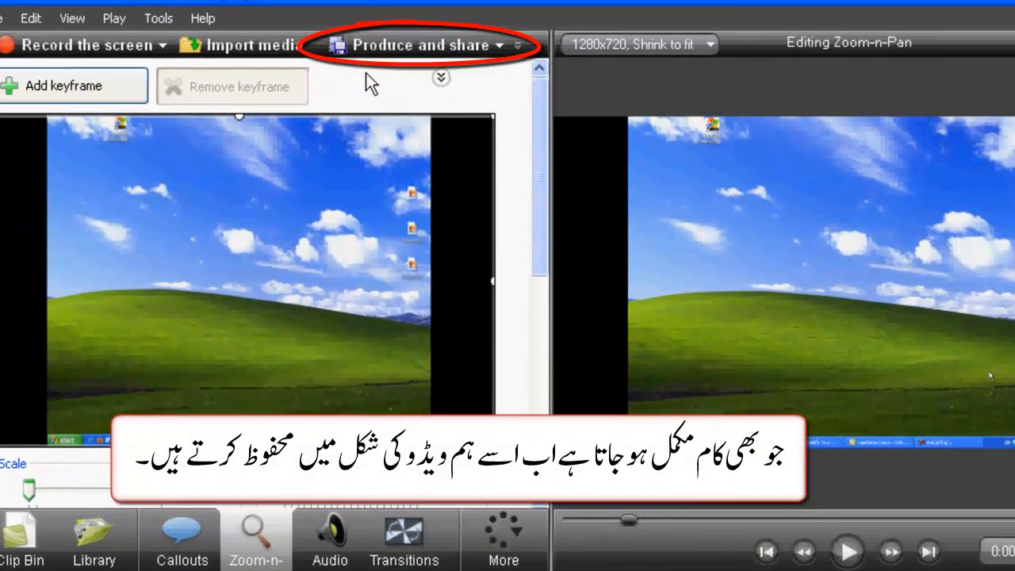
Step: Start producing the video and examine the file formats offered under Custom production settings
click(390, 45)
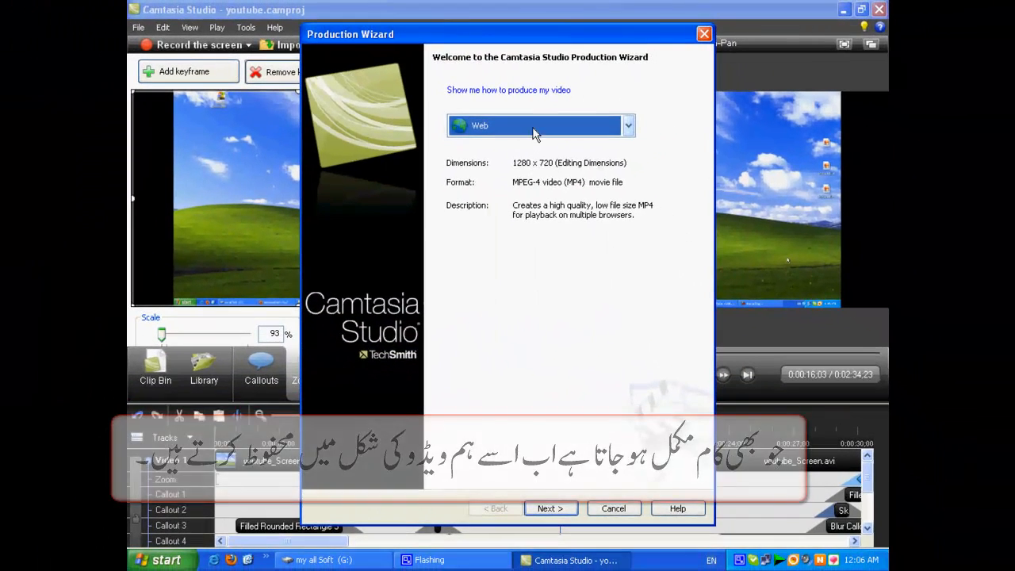
click(555, 131)
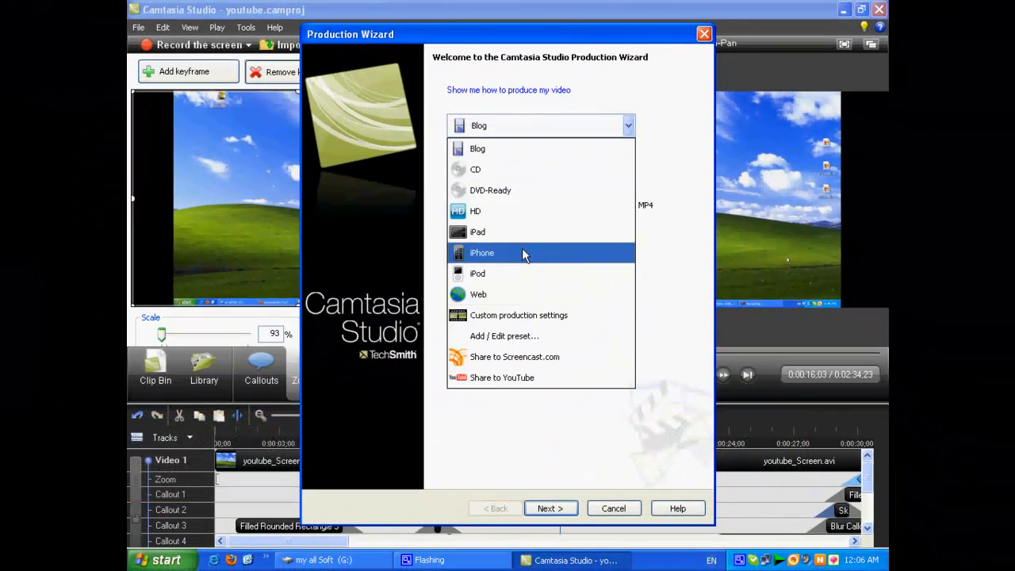
click(550, 314)
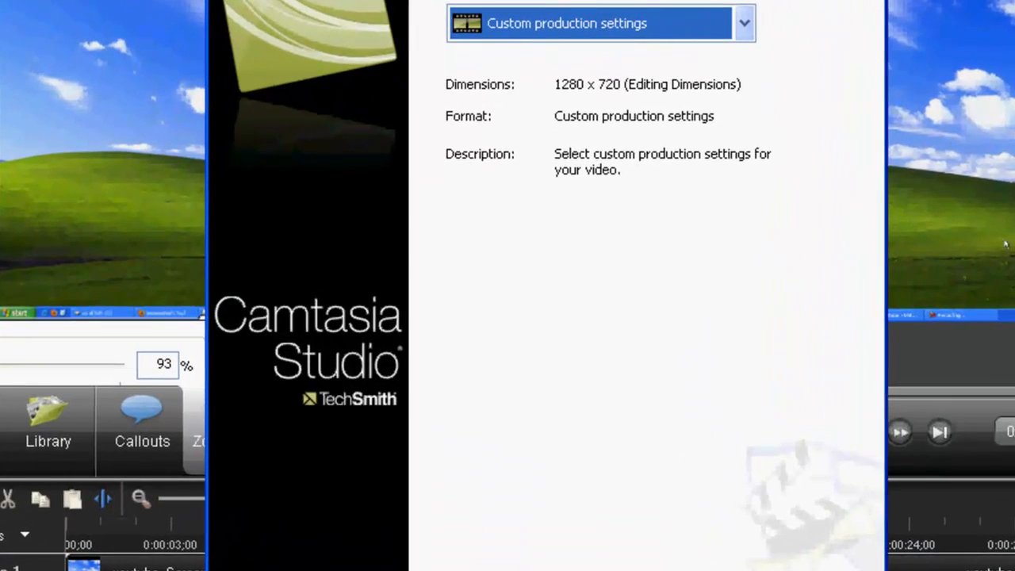
key(Return)
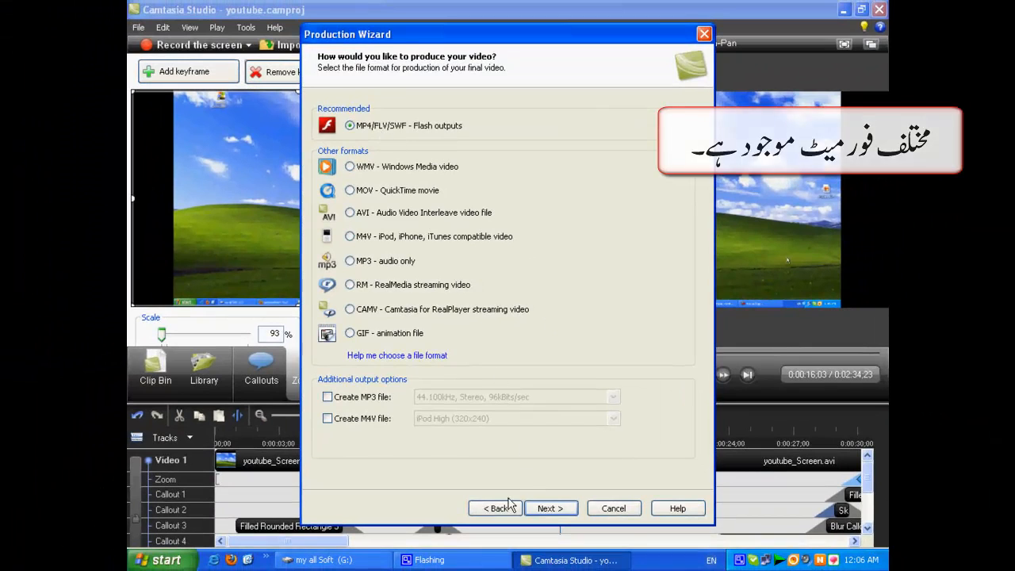
click(497, 508)
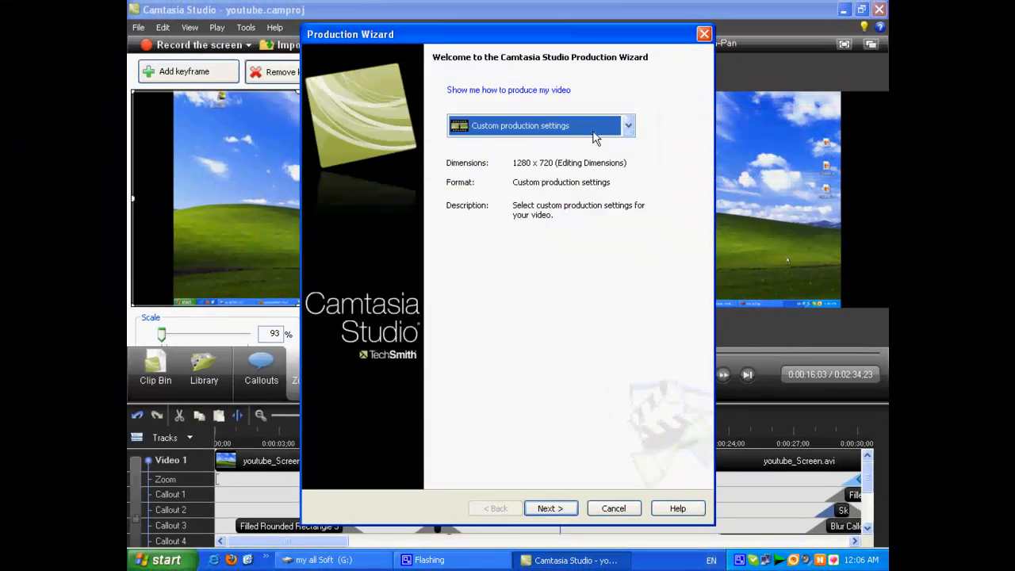
Step: Choose the Web preset for the production and continue to the file name and folder settings
click(595, 125)
scroll(529, 209, up, 1)
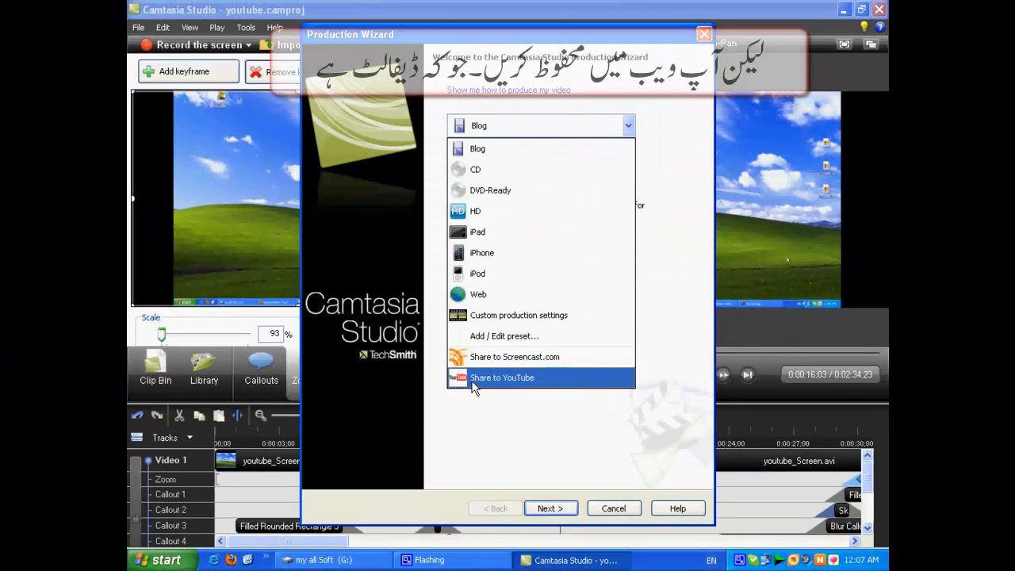
click(500, 294)
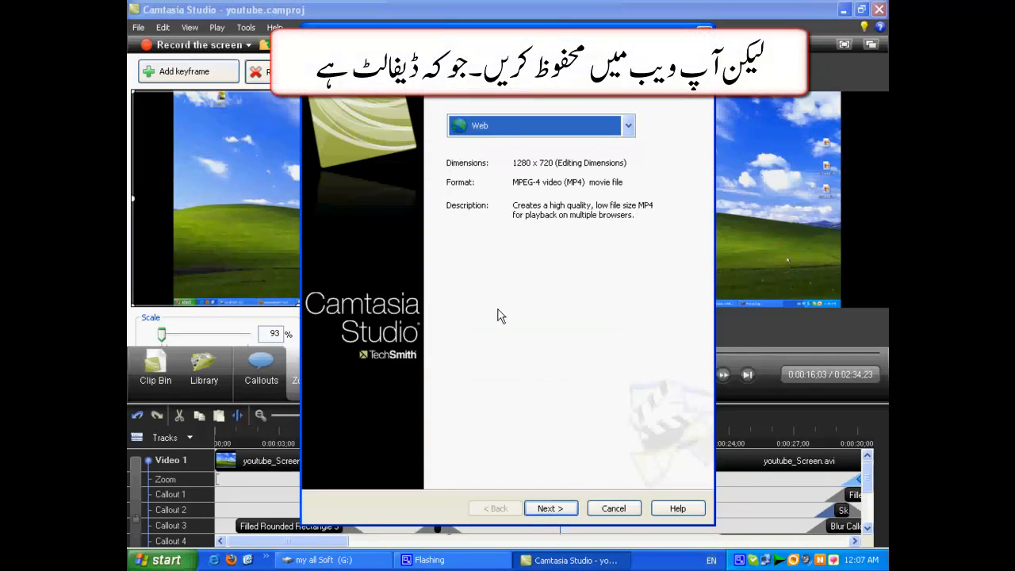
click(550, 509)
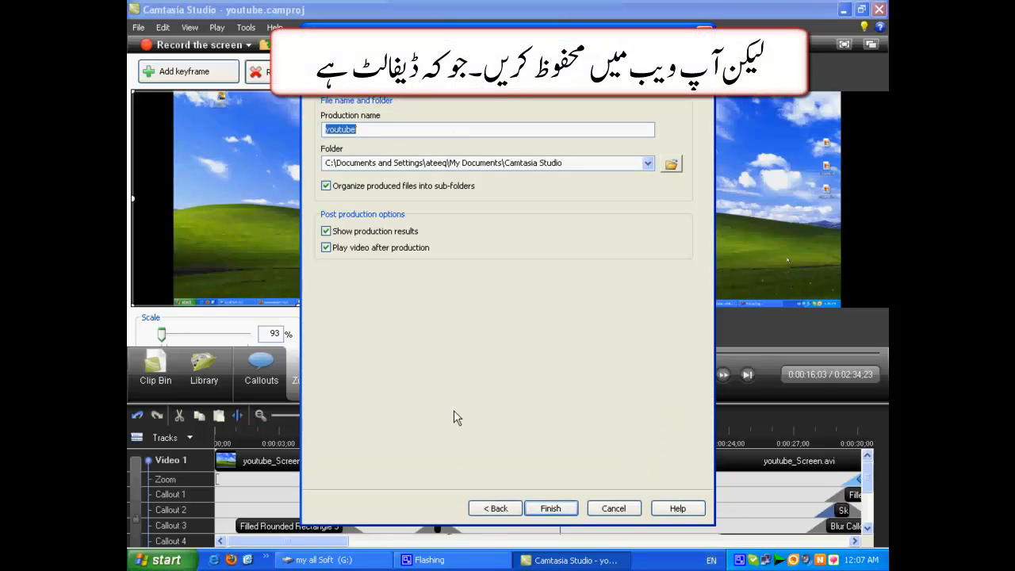
click(497, 508)
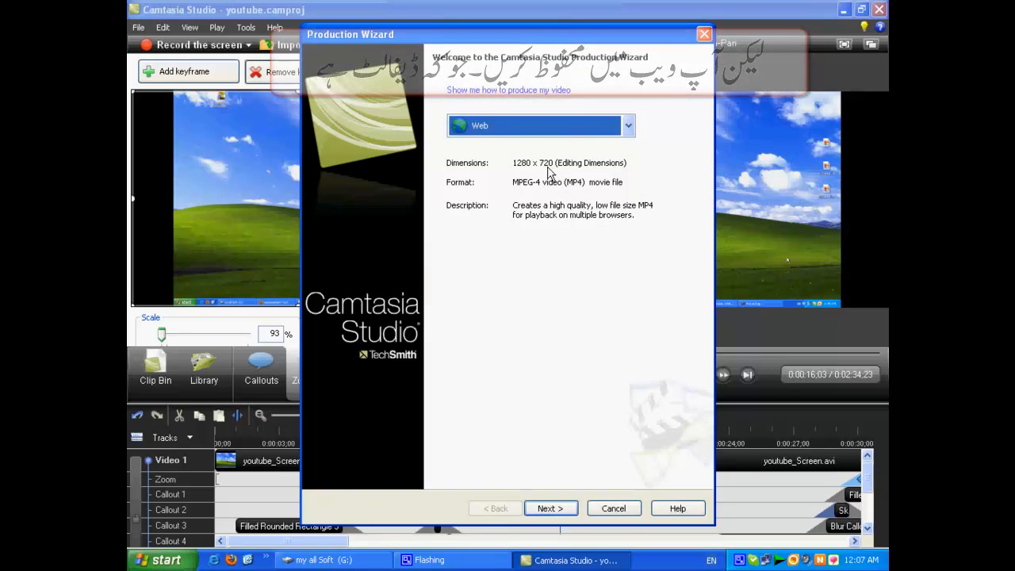
click(542, 125)
click(533, 300)
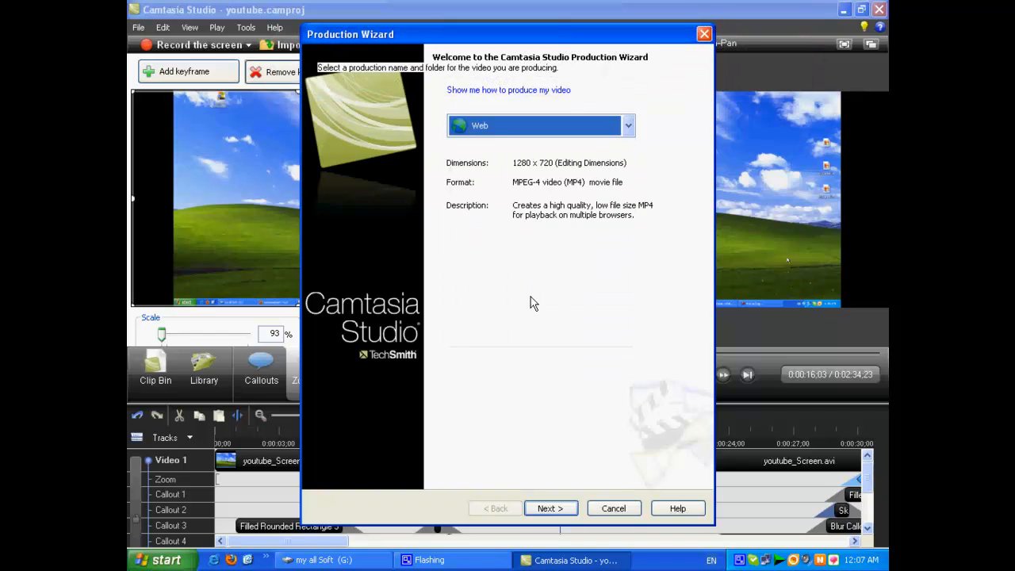
click(550, 508)
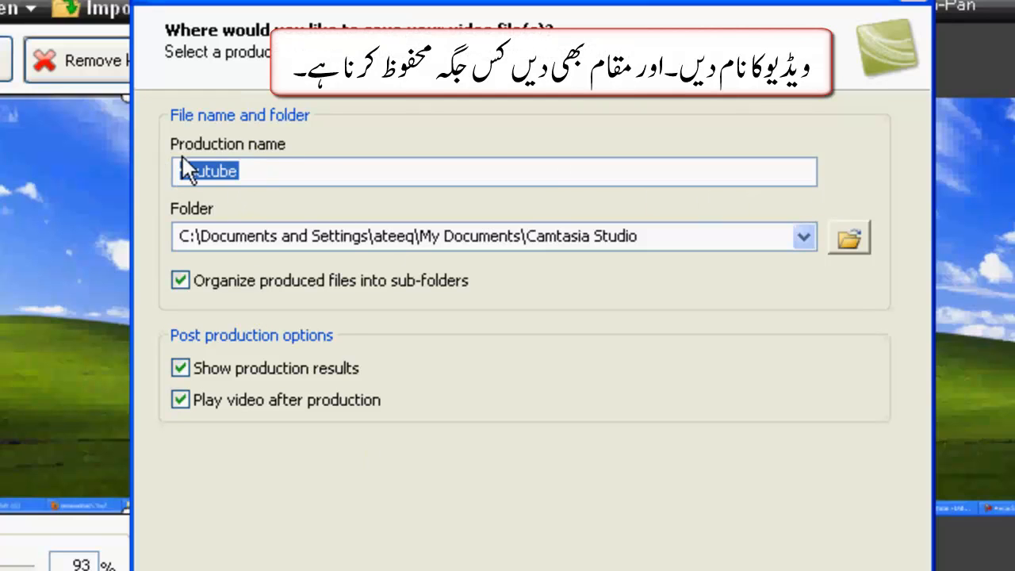
Step: Name the production "name" and save it as an MP4 in the Camtasia Studio folder under My Documents
text(name)
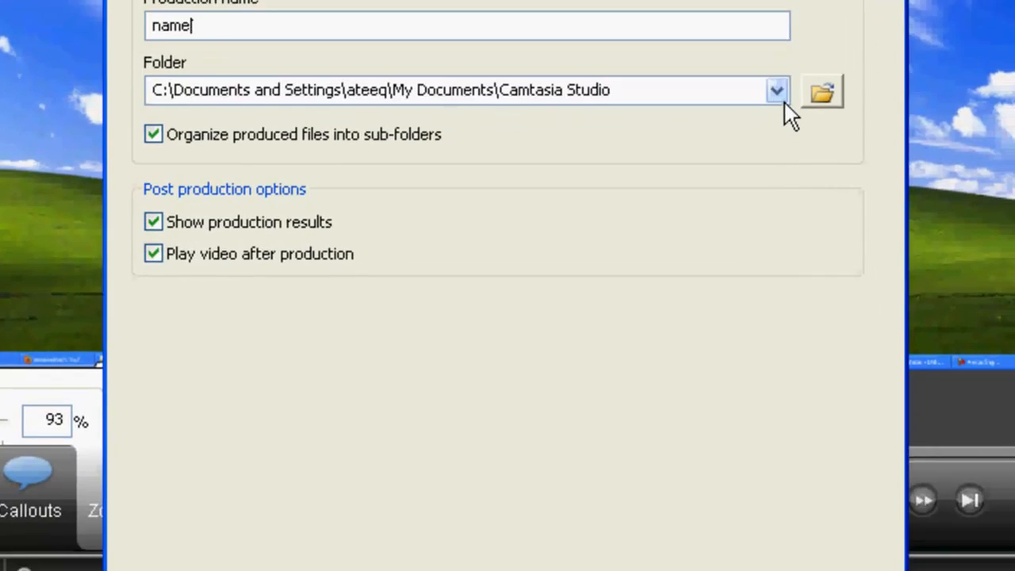
click(781, 92)
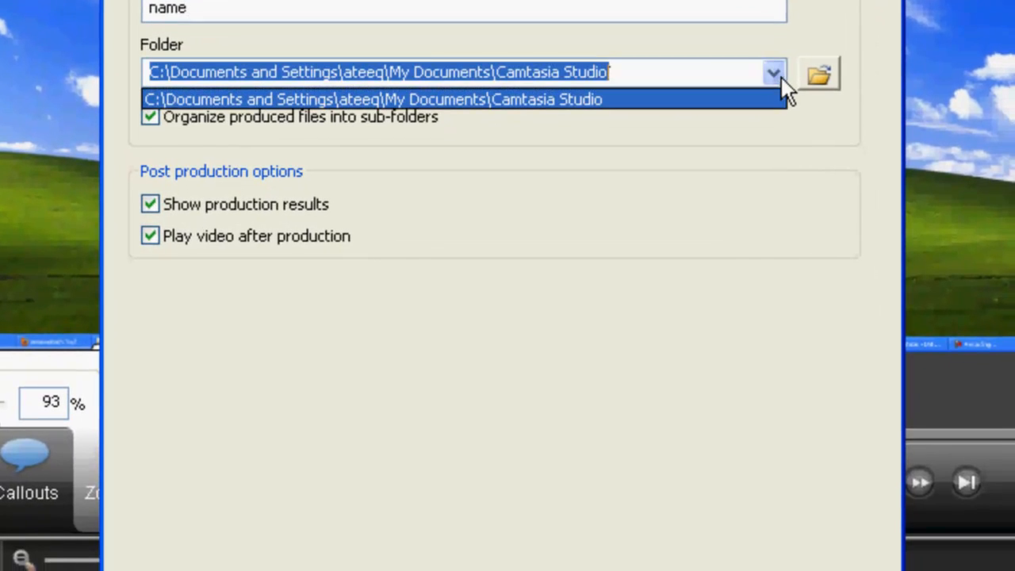
click(818, 82)
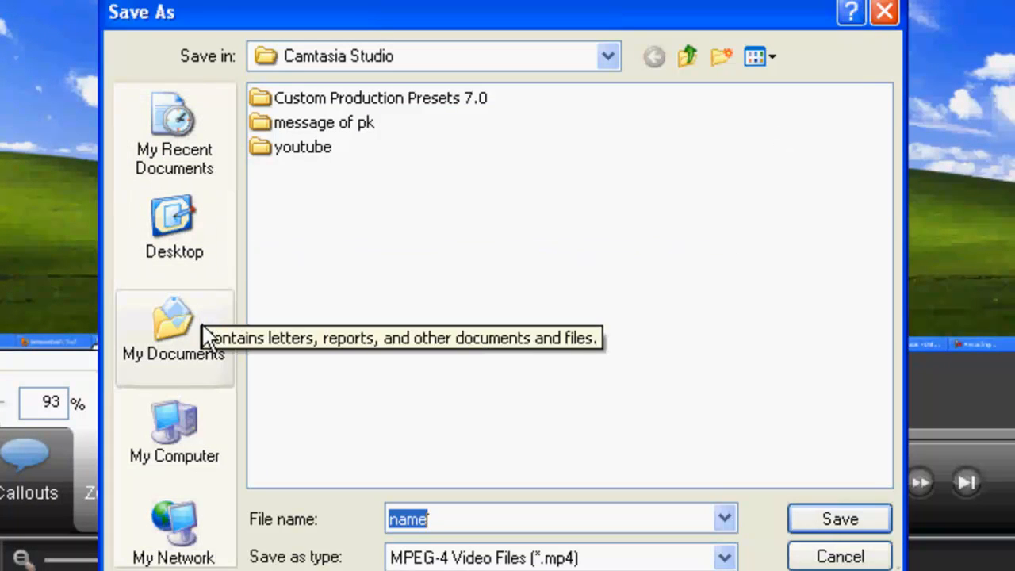
click(176, 339)
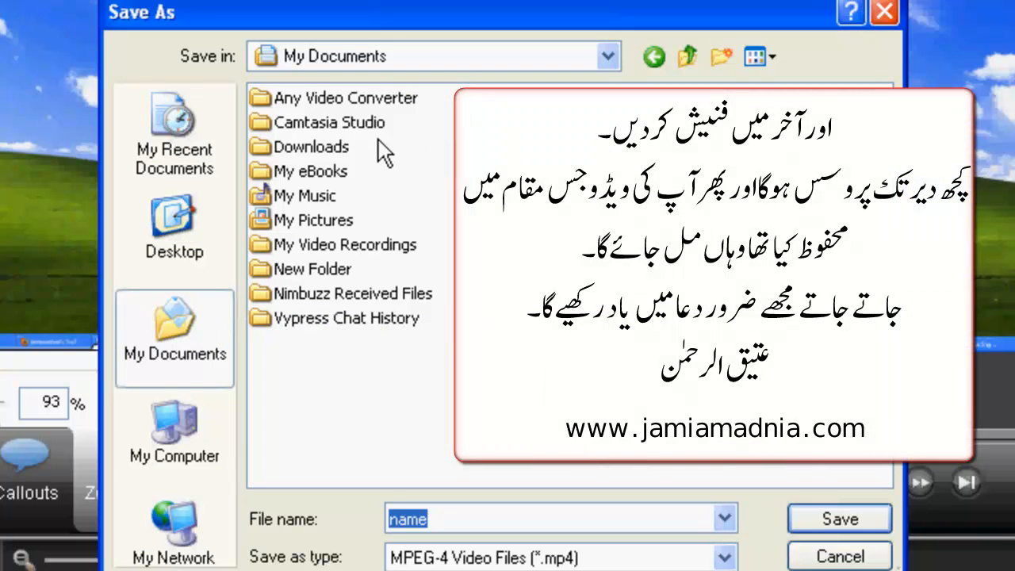
click(353, 98)
double_click(355, 121)
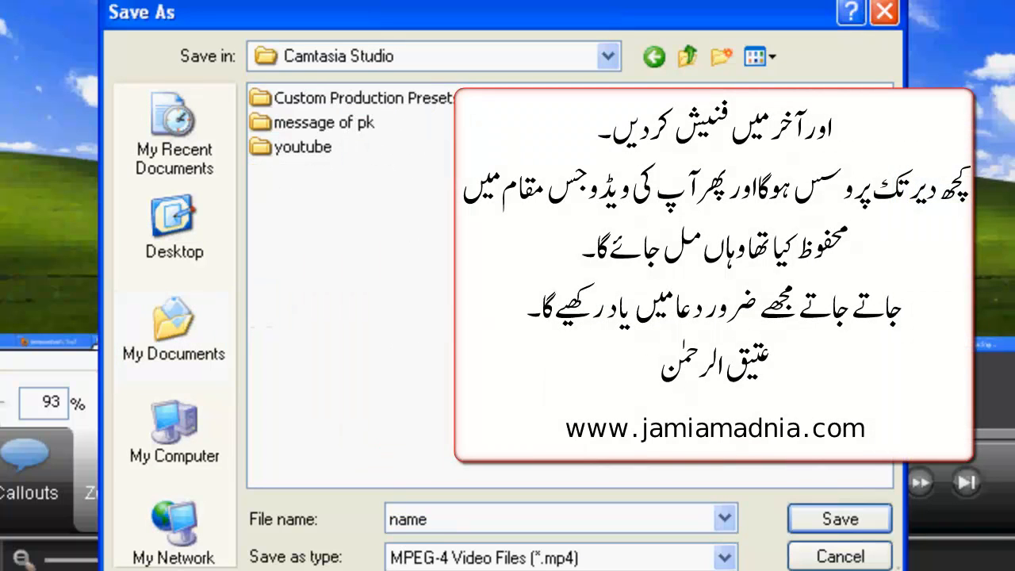
click(839, 518)
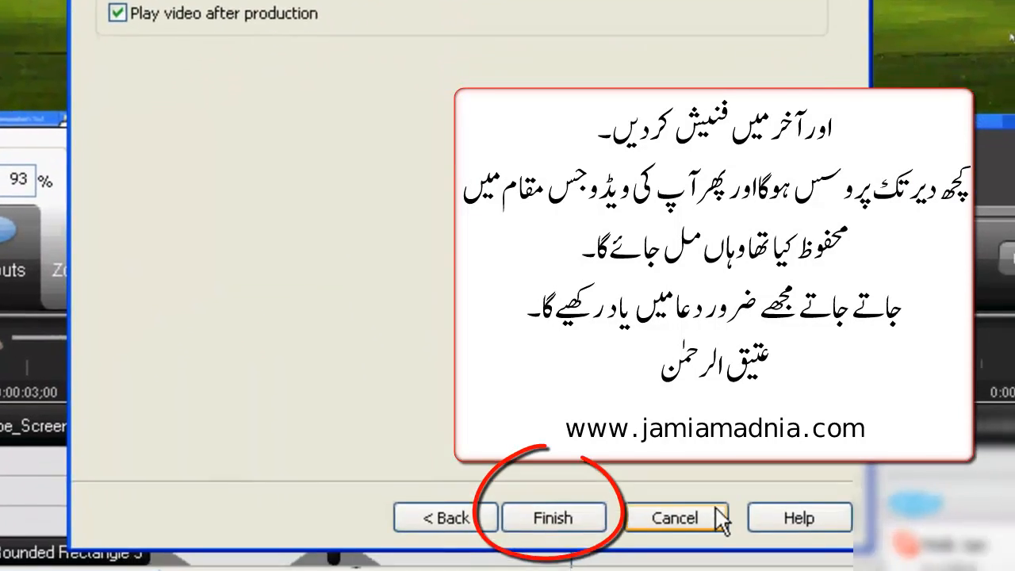